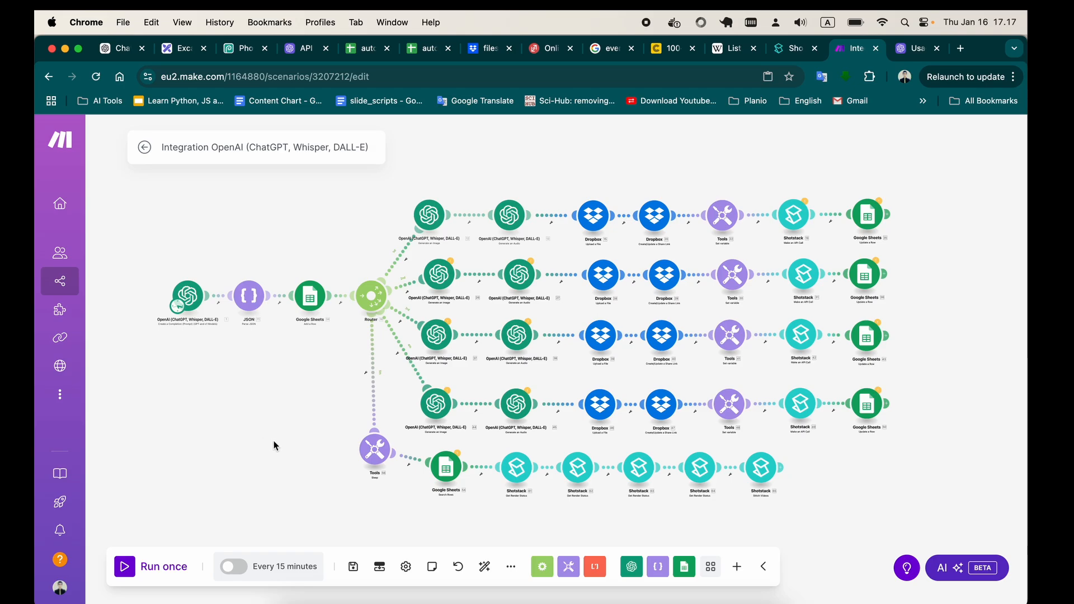
Examine the scenario's flow from the first OpenAI module through all router branches, and glance at the Shotstack render details.
mouse_move(292, 433)
mouse_down()
mouse_move(258, 411)
mouse_move(278, 449)
mouse_up()
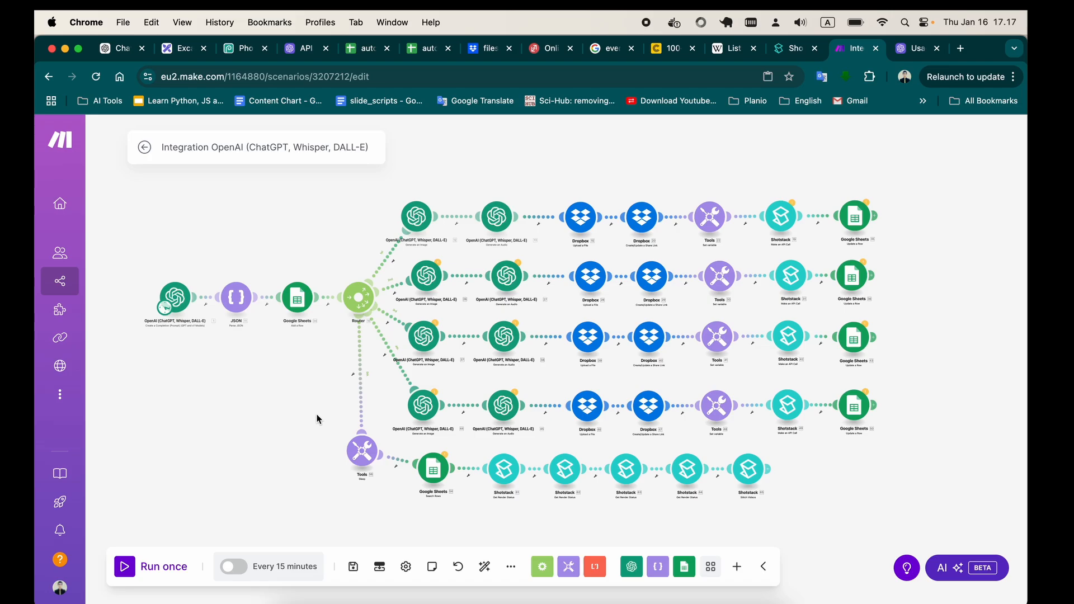
click(792, 50)
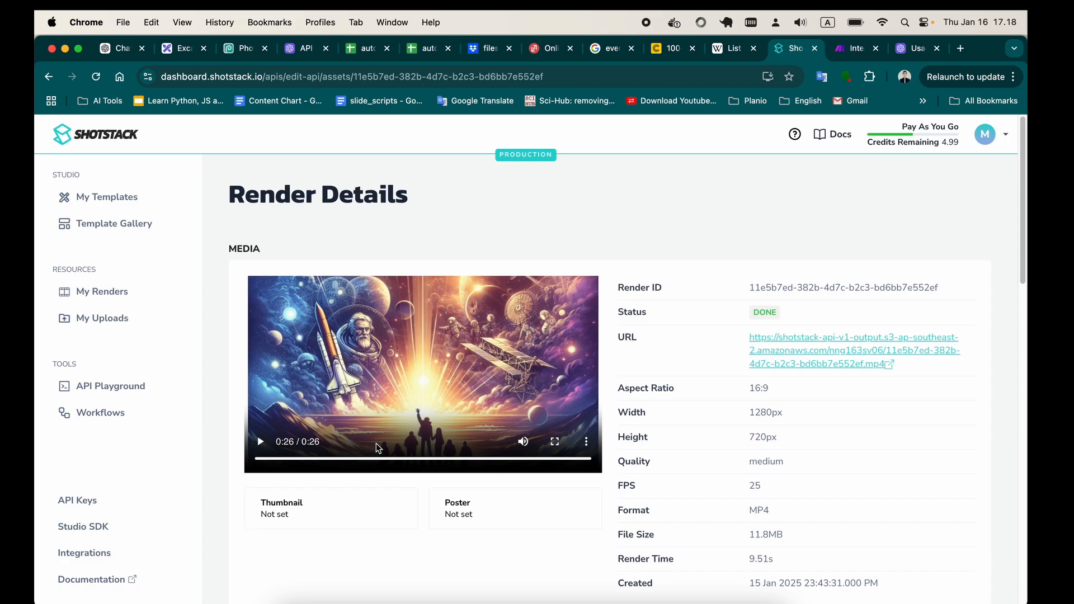
click(853, 49)
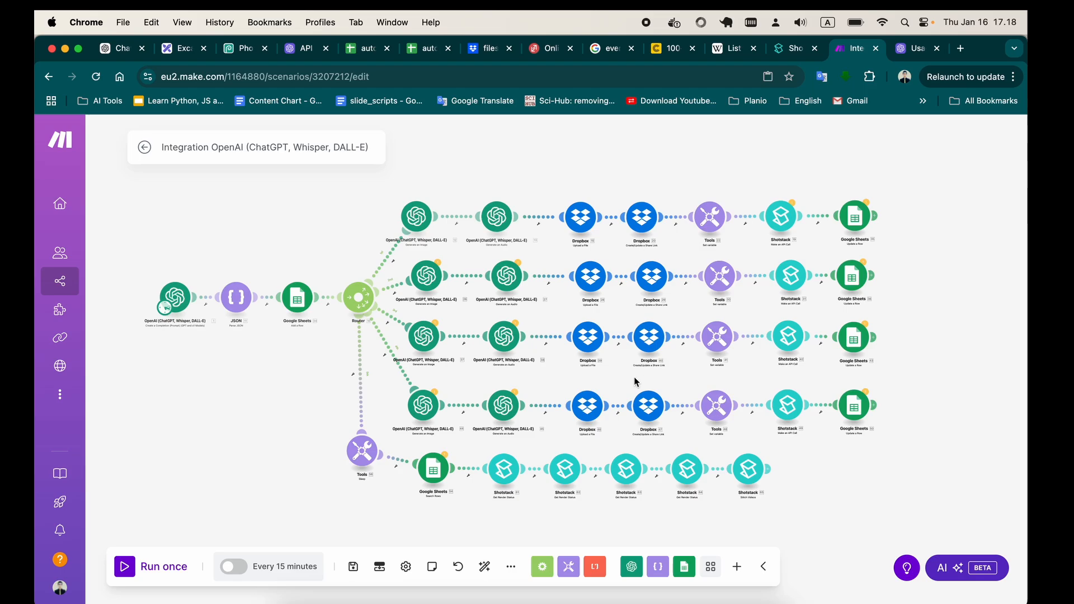
scroll(828, 461, right, 1)
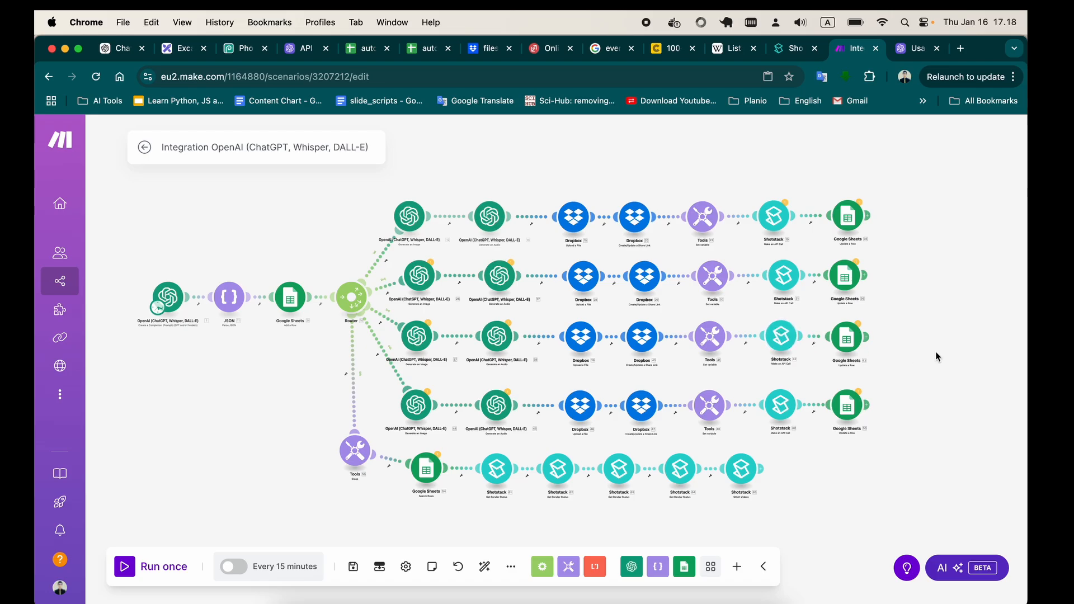
scroll(920, 348, down, 2)
scroll(920, 348, right, 2)
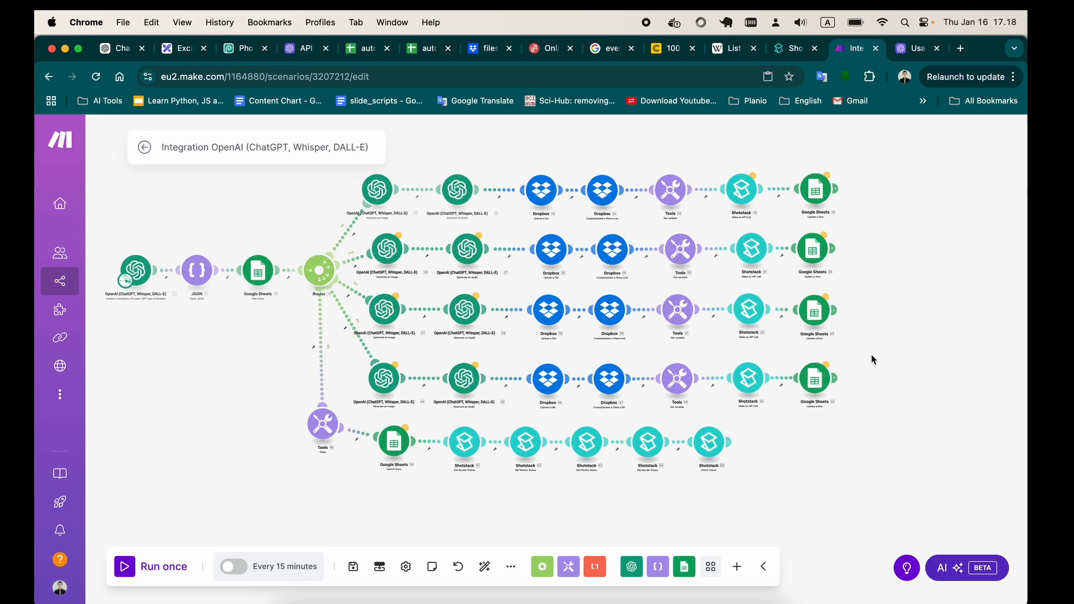
scroll(871, 354, left, 2)
scroll(871, 354, up, 1)
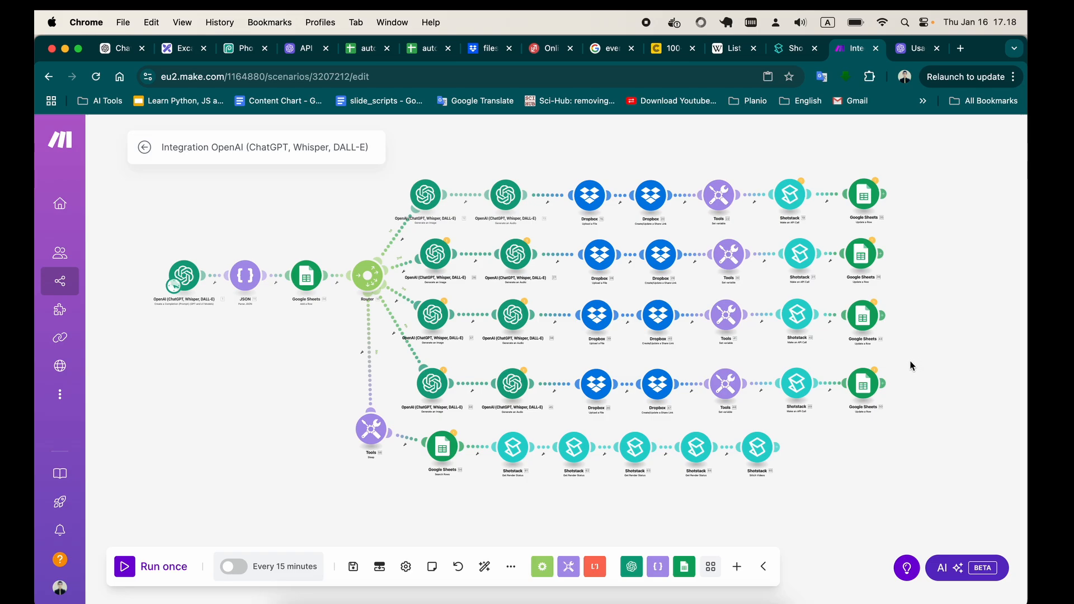
scroll(916, 365, right, 1)
scroll(916, 364, down, 1)
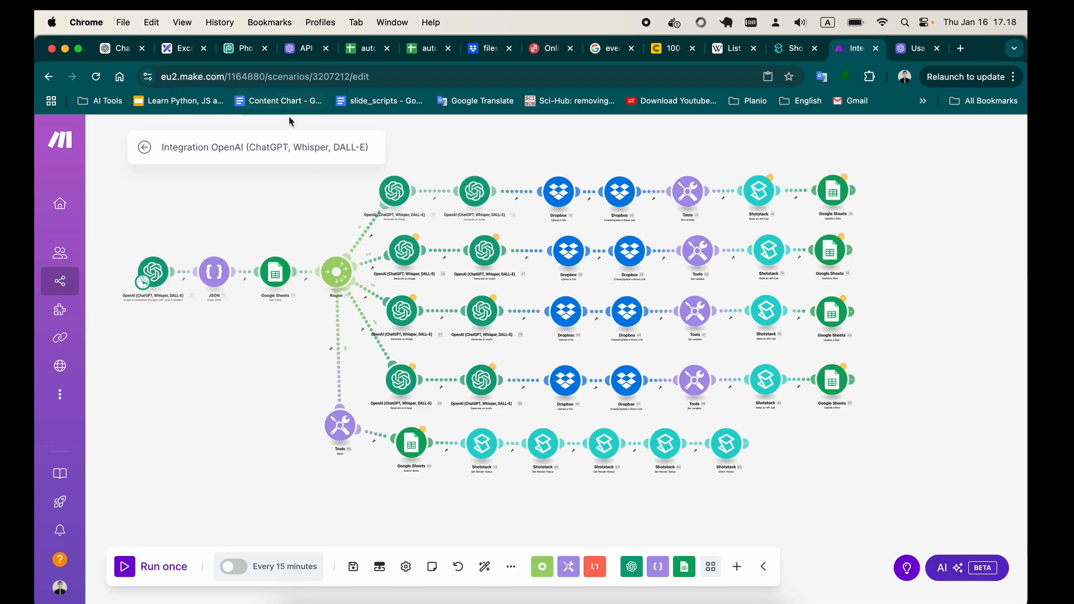
Switch to the Shotstack dashboard and watch the existing render's video, partly in full screen, ending with playback paused.
click(900, 51)
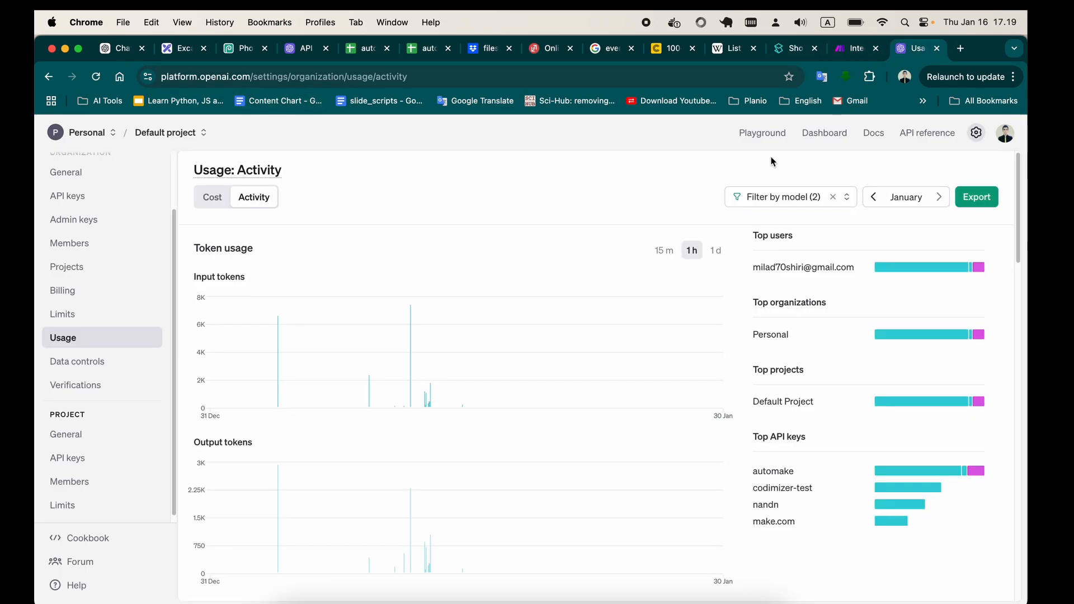
click(788, 52)
click(261, 442)
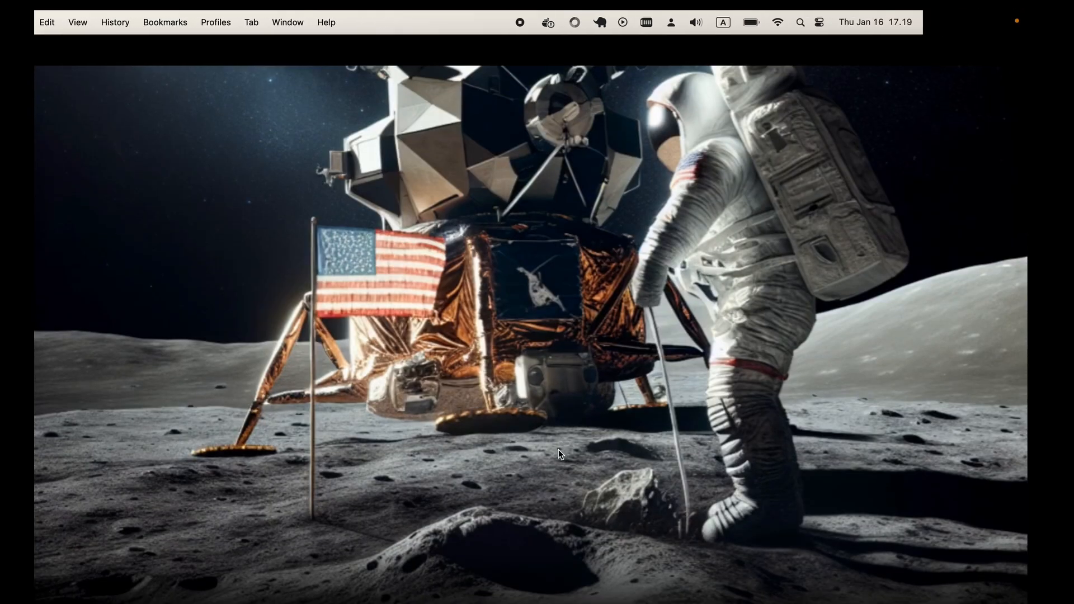
click(554, 441)
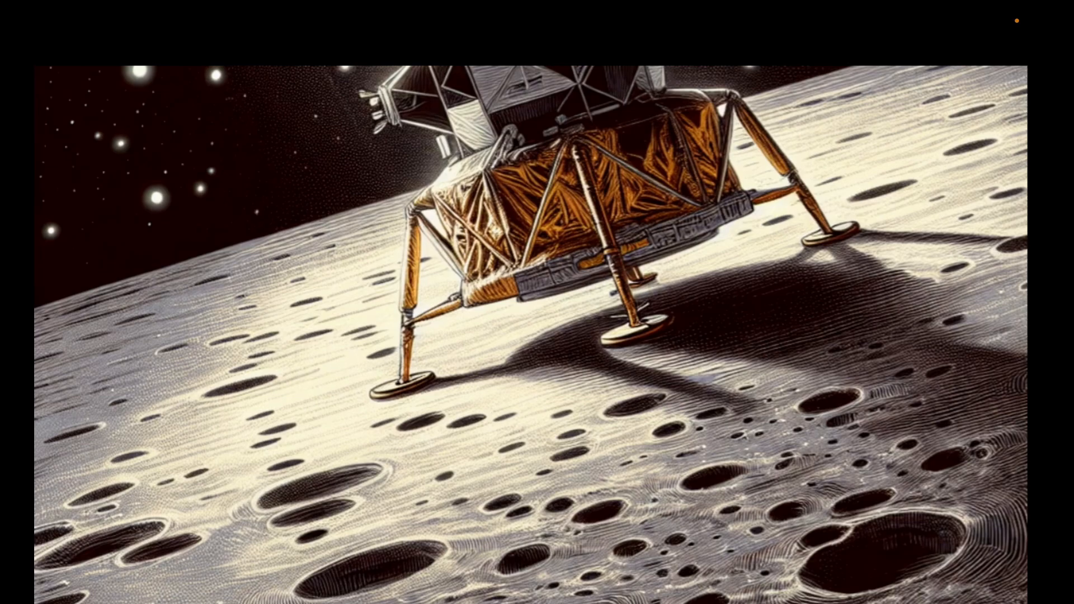
key(Escape)
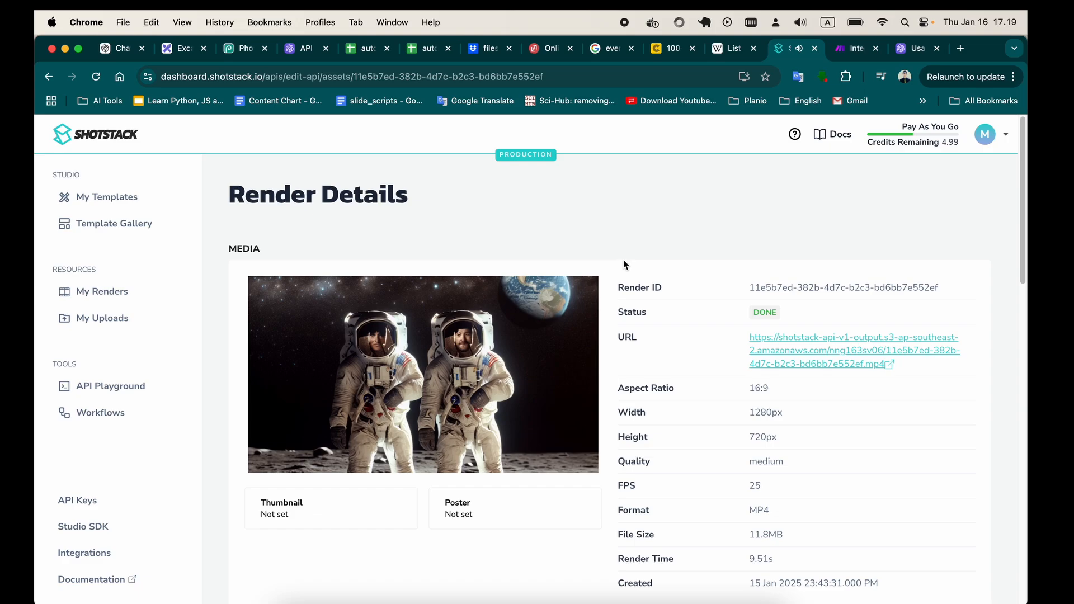
mouse_move(556, 309)
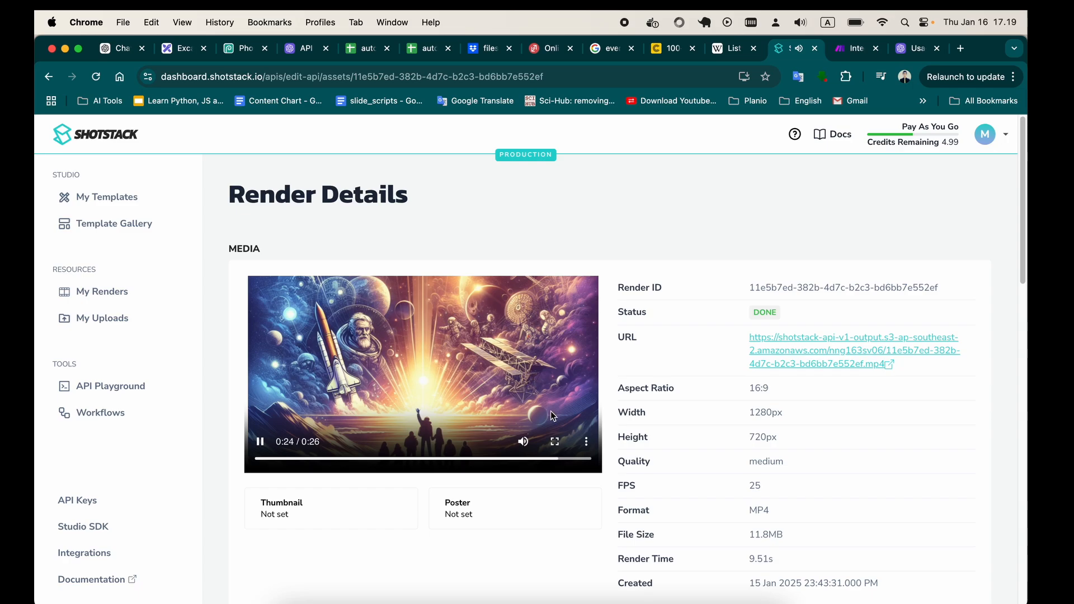
click(260, 443)
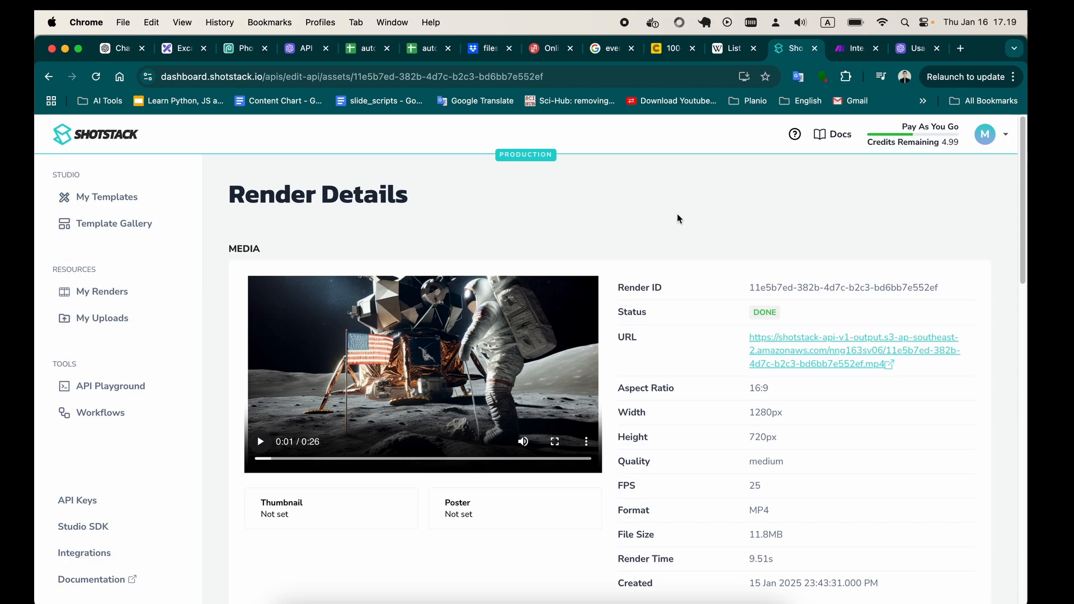
Switch to the Make scenario, run it once, and open the execution output of the first OpenAI module.
click(853, 49)
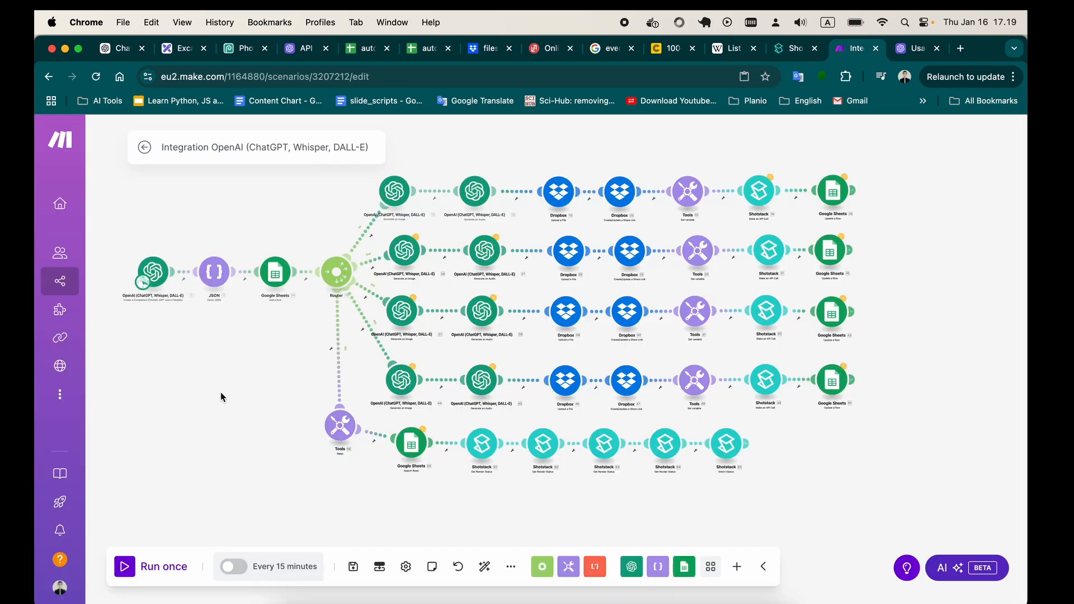
click(126, 568)
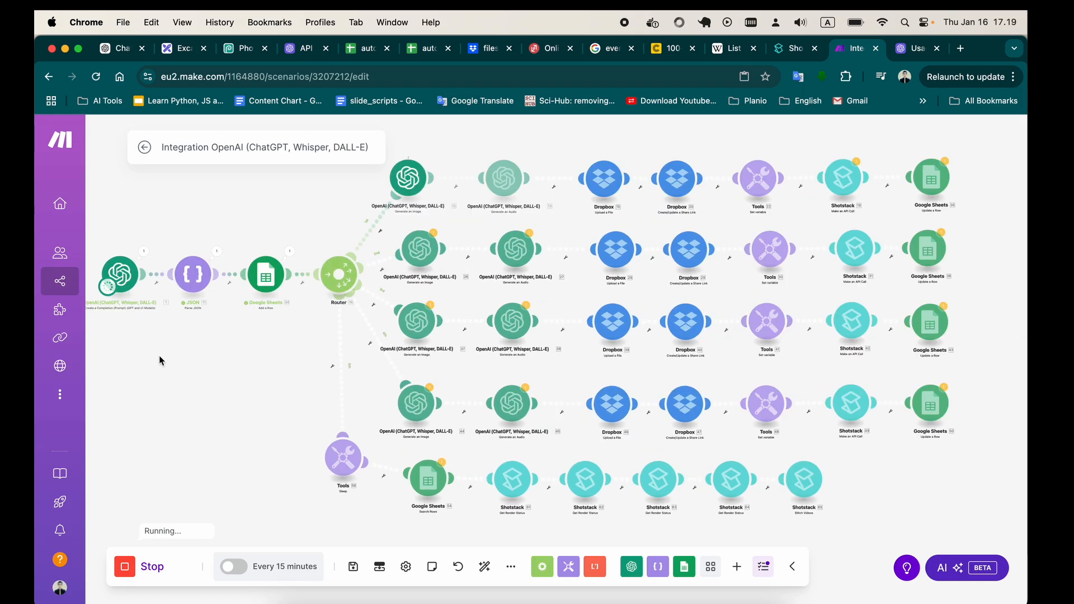
click(219, 275)
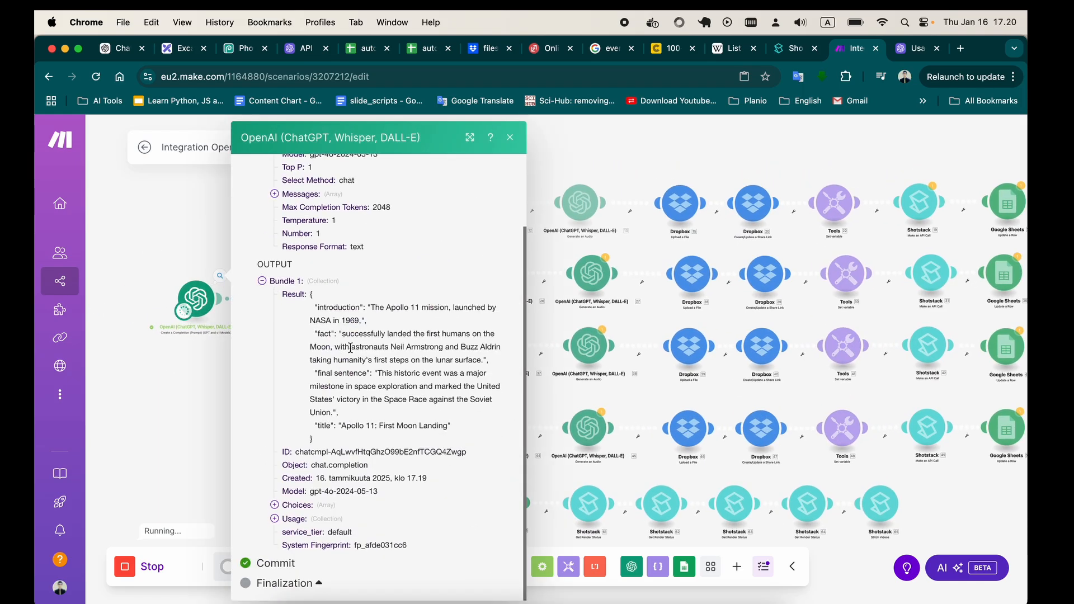
Review the introduction, fact, final sentence and title in the first OpenAI module's result, and close its output.
drag(326, 307, 346, 426)
click(328, 307)
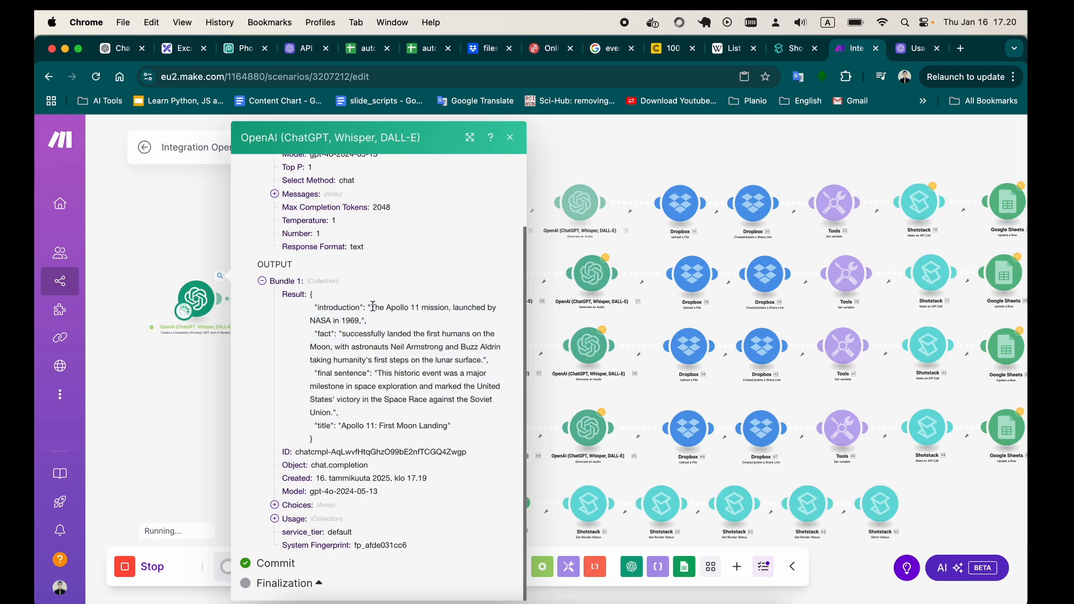
drag(374, 308, 355, 323)
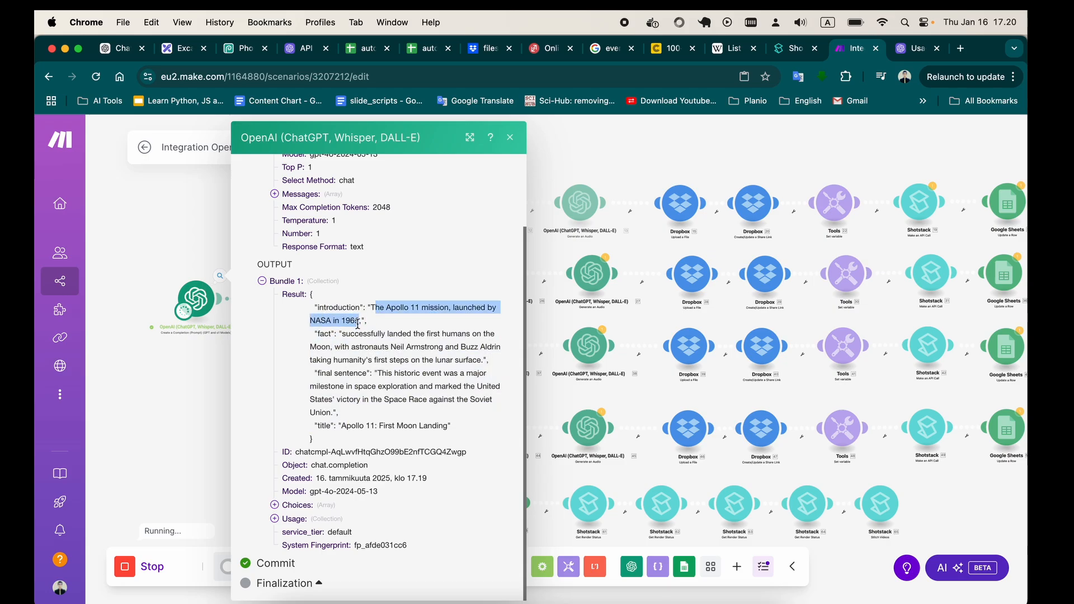
double_click(324, 335)
drag(342, 334, 412, 363)
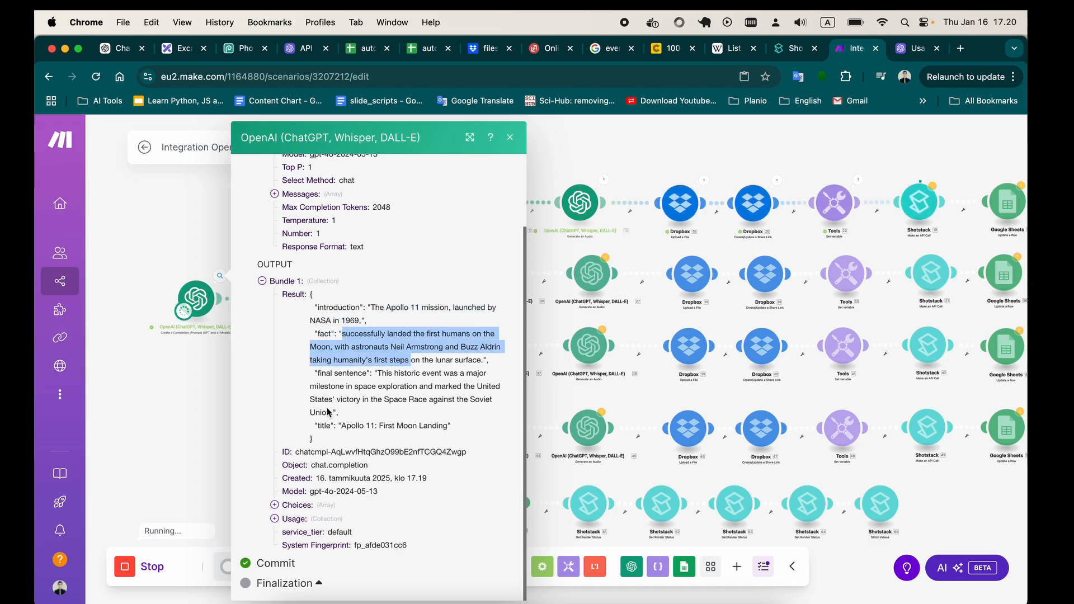
drag(315, 425, 446, 425)
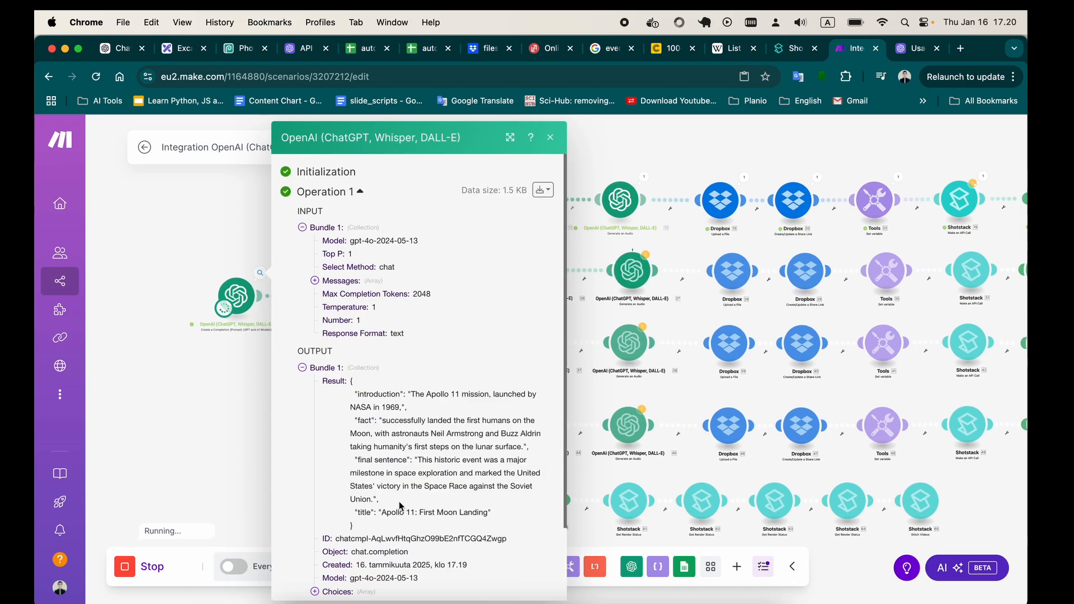
scroll(401, 506, down, 1)
drag(352, 372, 398, 492)
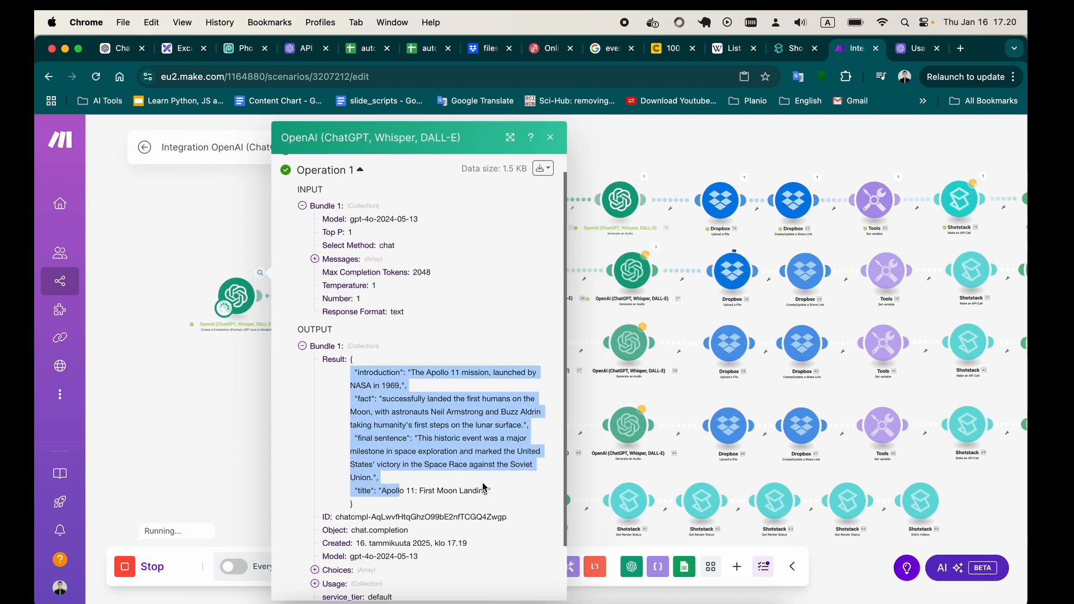
click(550, 137)
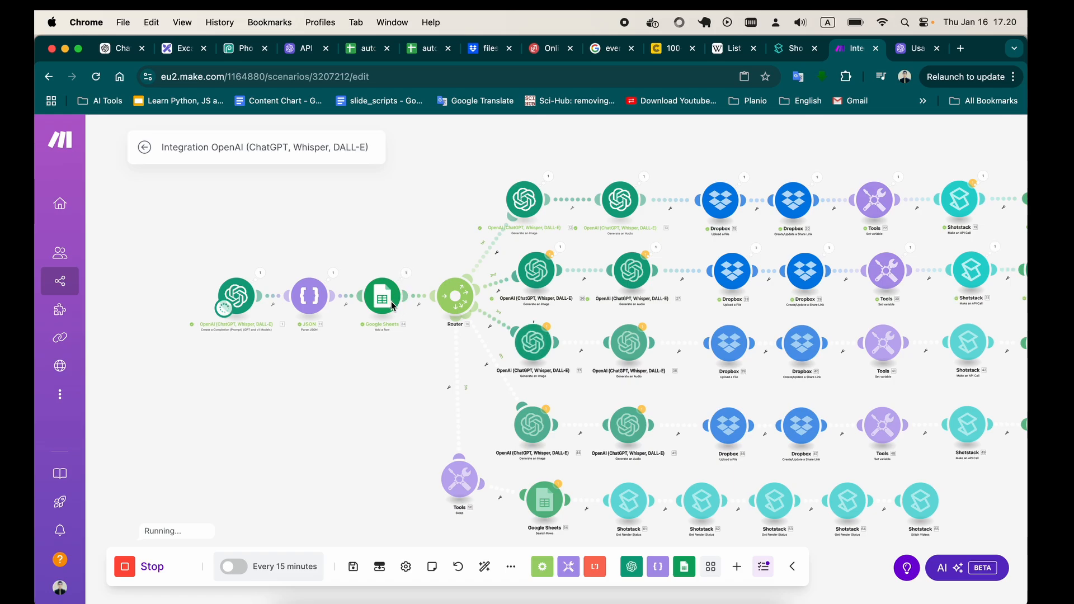
Check the auto-videos Google Sheet for the new row's title in A3 and render ID in B3.
click(426, 49)
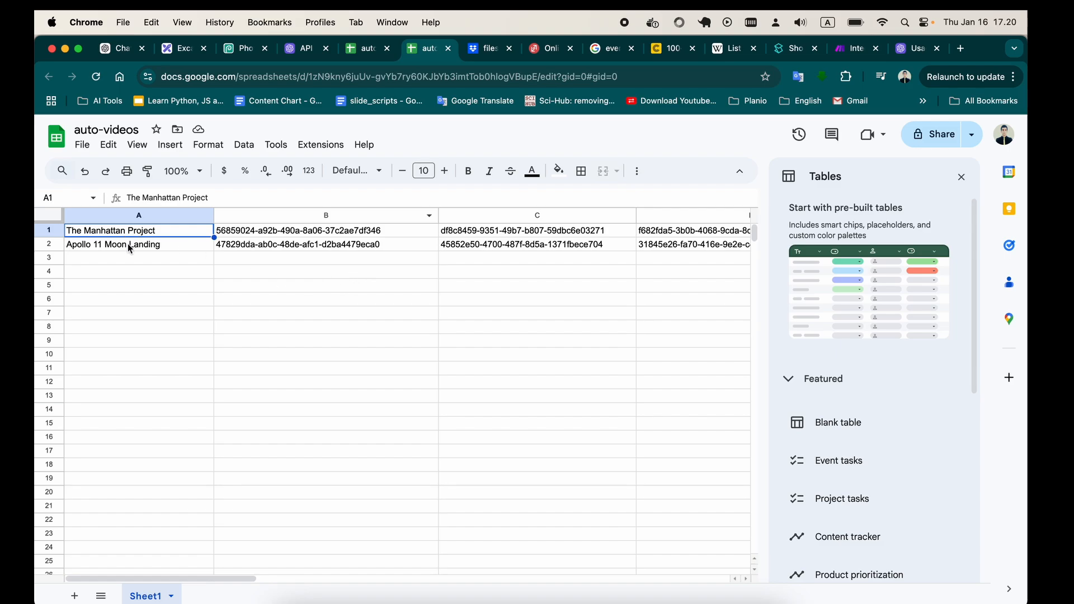
click(167, 260)
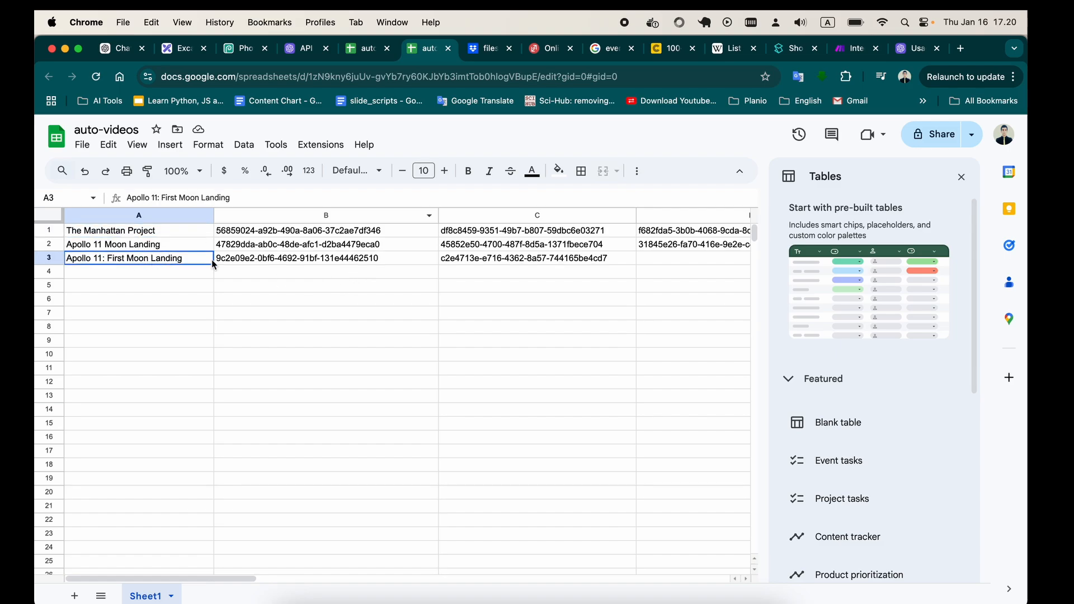
click(279, 260)
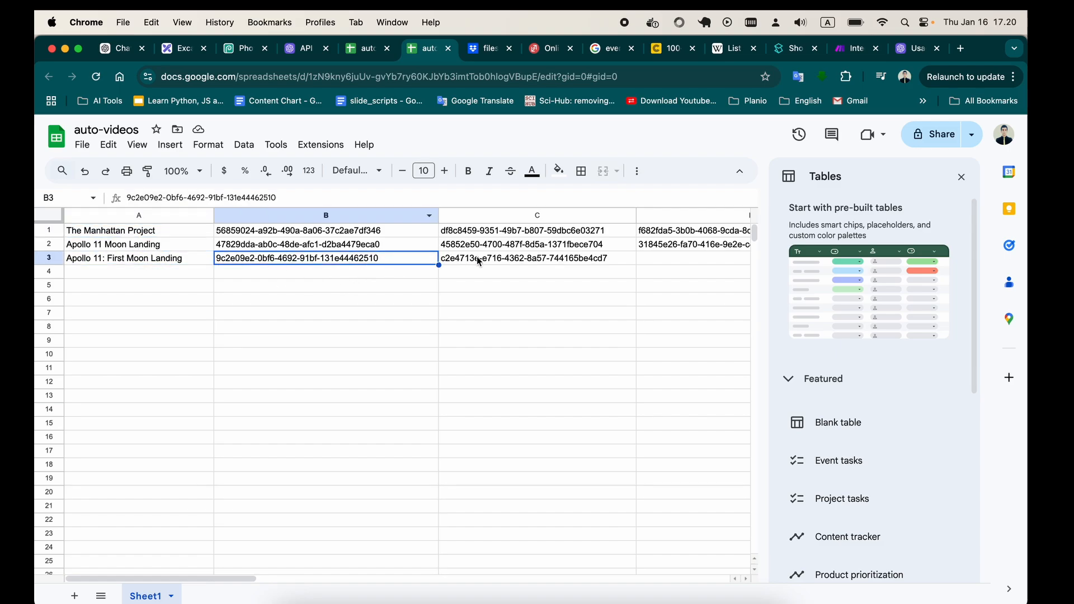
click(366, 49)
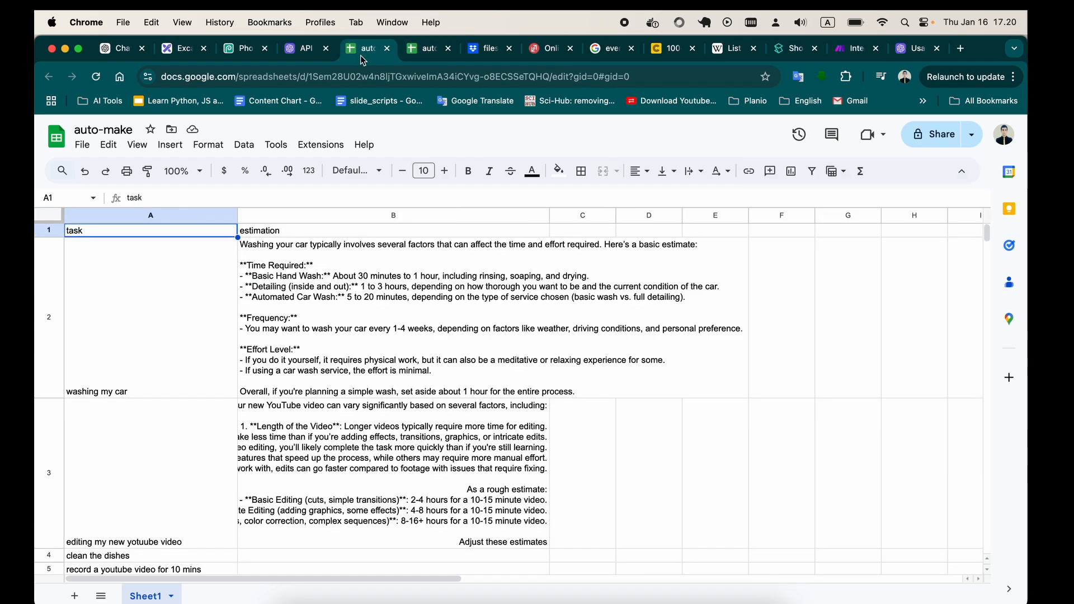
Return to the Make scenario and follow the run across the router branches to the final Shotstack Stitch Videos module.
click(853, 49)
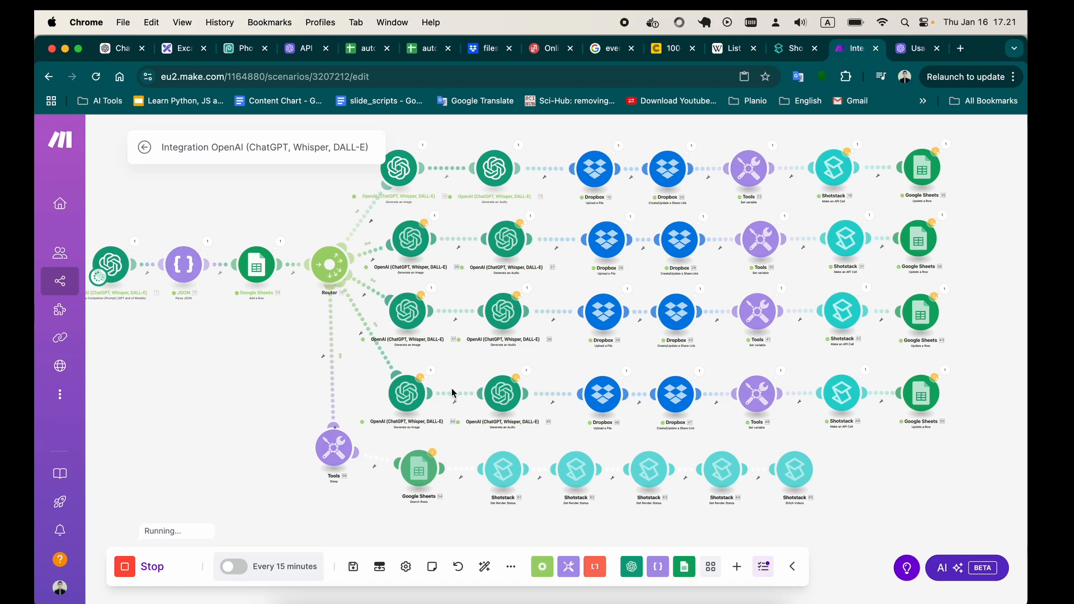
scroll(872, 425, right, 2)
scroll(873, 425, down, 1)
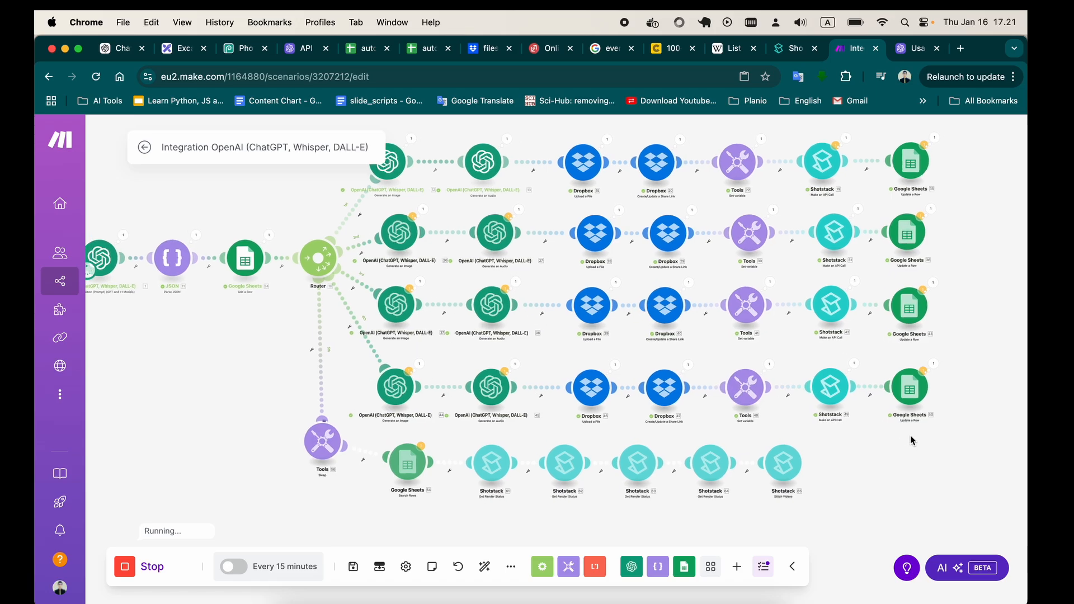
scroll(876, 228, up, 1)
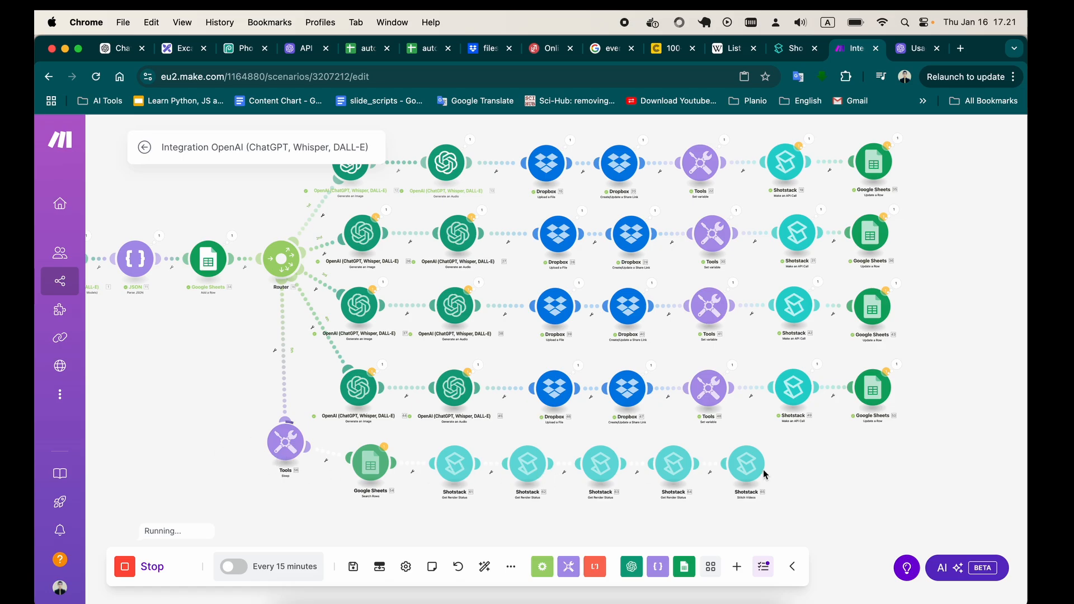
scroll(592, 304, down, 5)
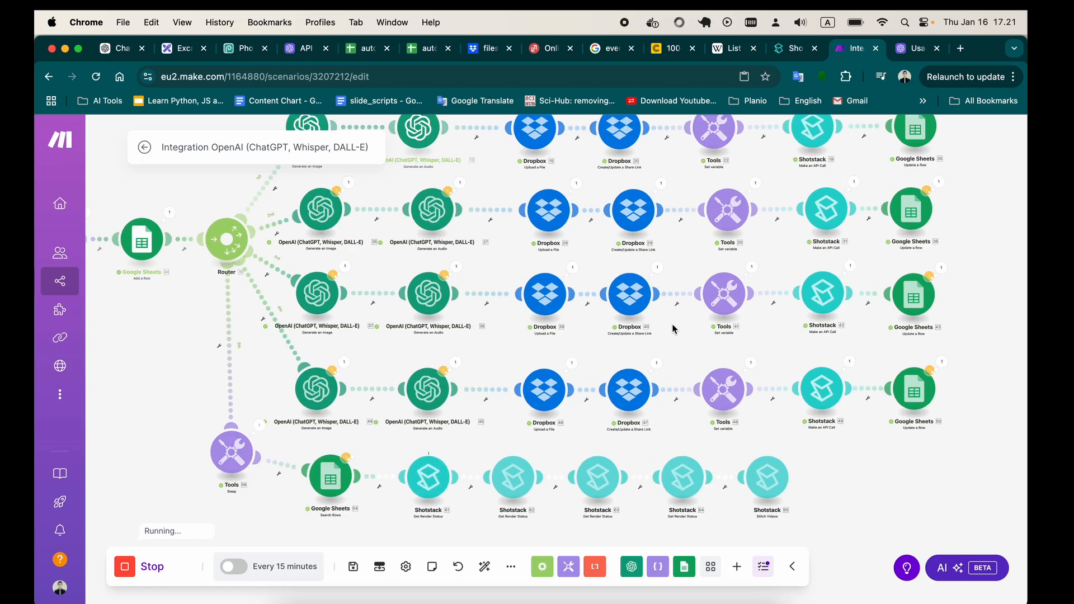
scroll(591, 304, up, 5)
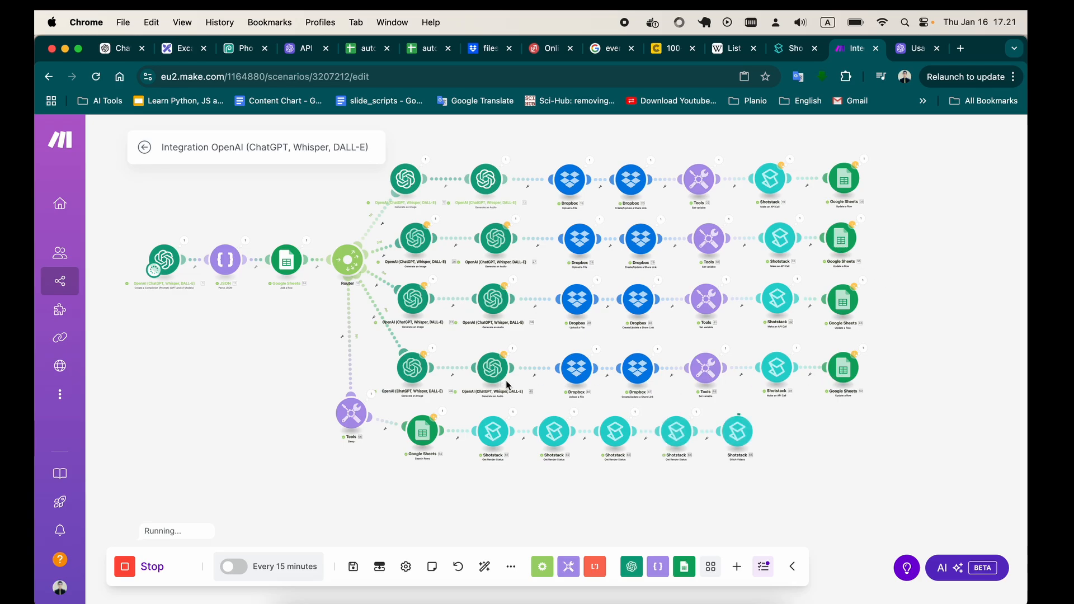
drag(862, 417, 815, 426)
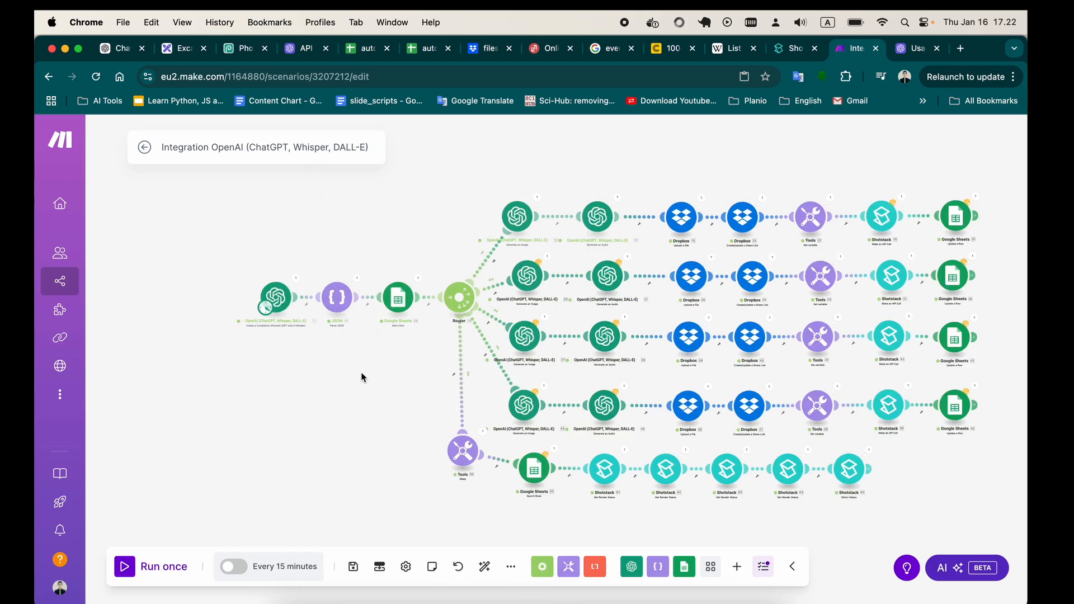
drag(363, 379, 305, 359)
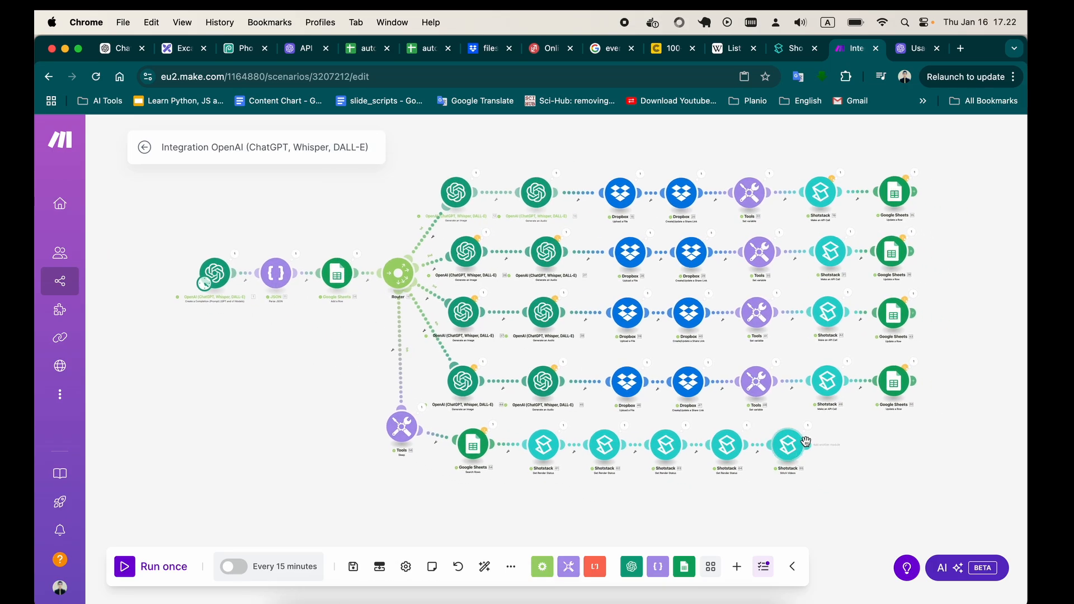
Check the final Stitch Videos module's output for its render ID and open the matching newest render from My Renders in Shotstack.
click(807, 428)
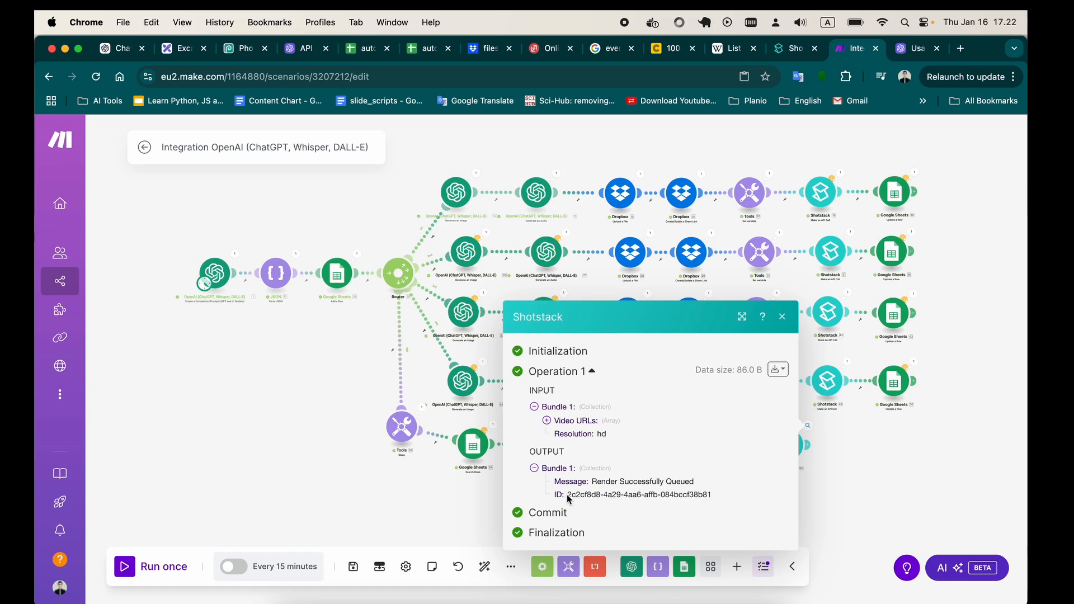
drag(568, 498, 712, 500)
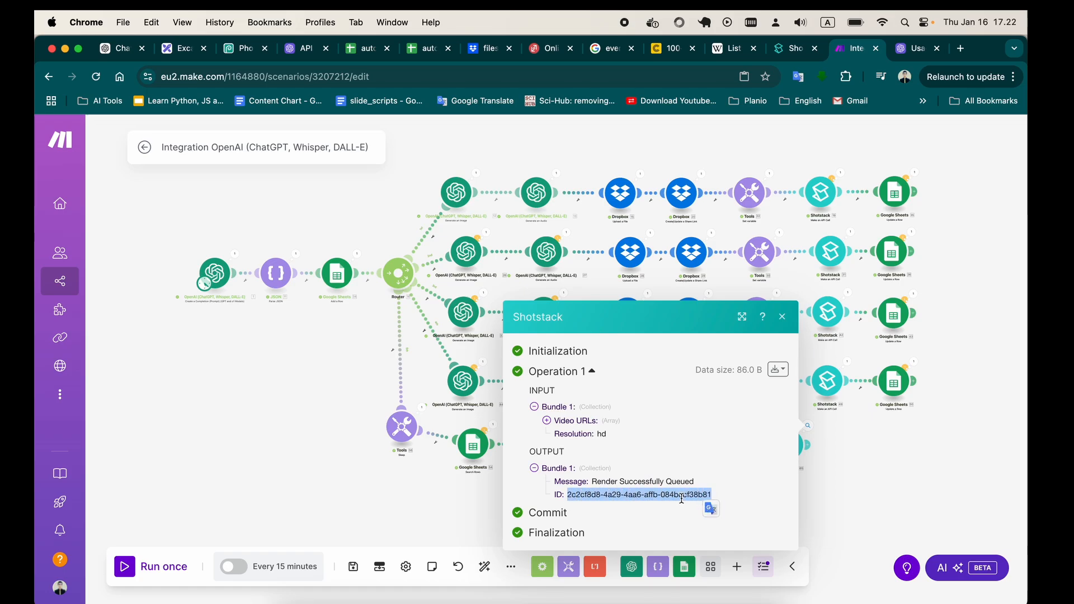
click(788, 60)
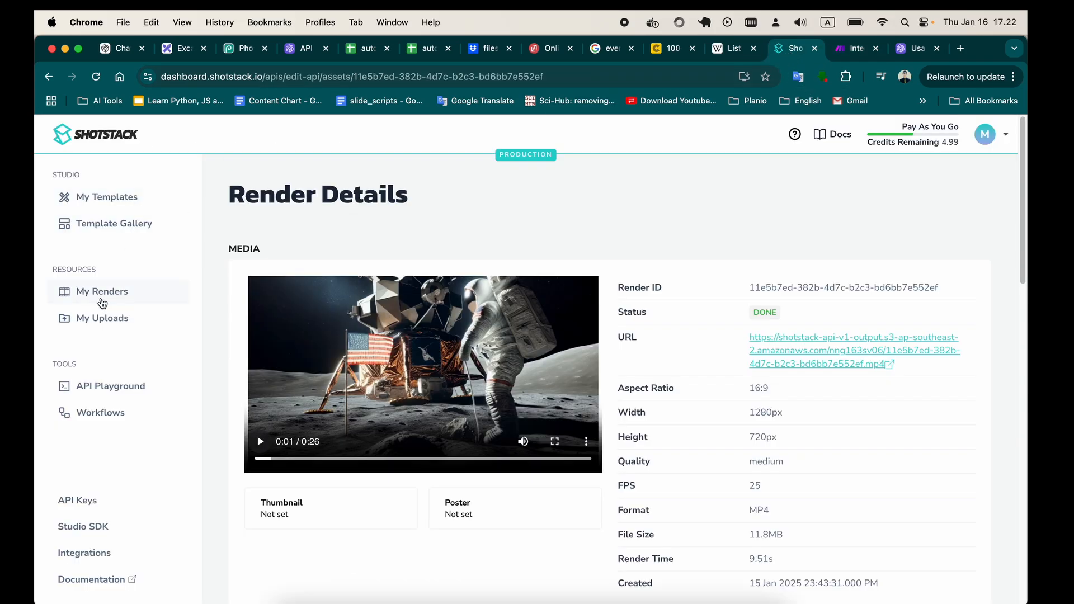
click(102, 294)
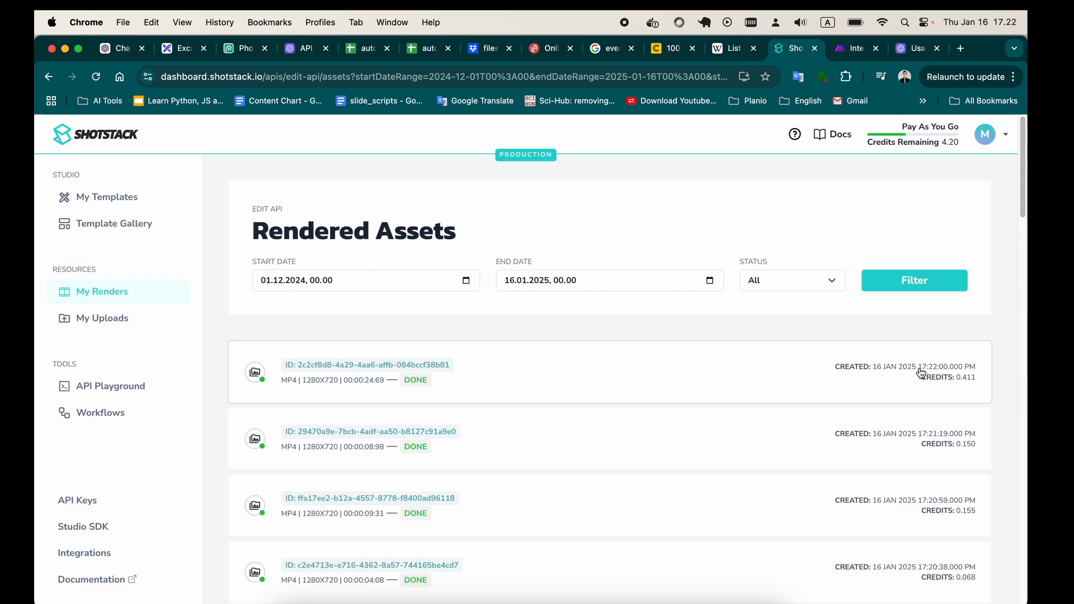
drag(917, 369, 941, 373)
click(940, 372)
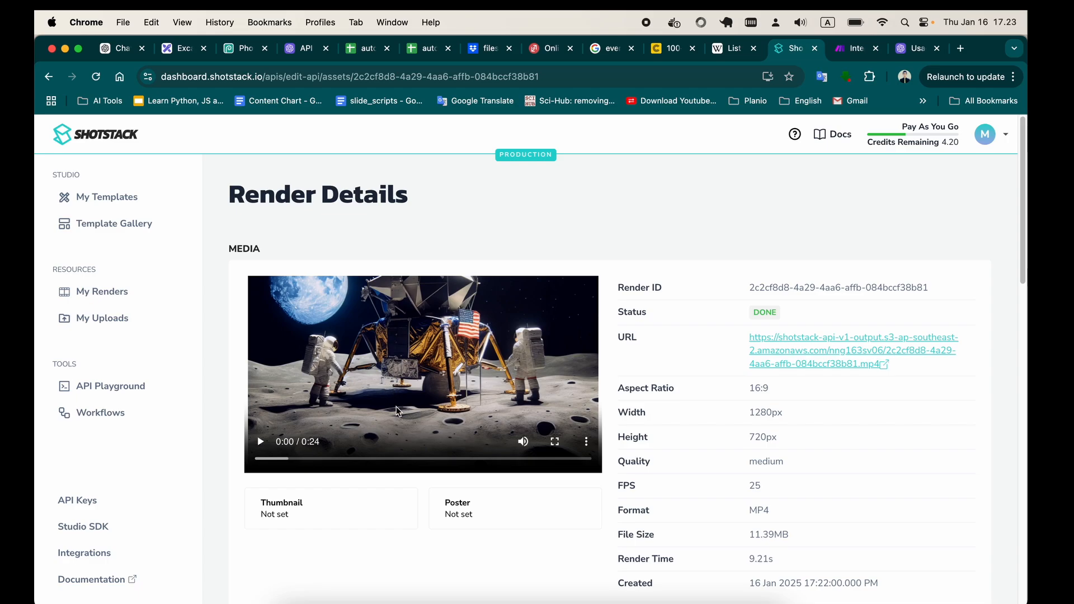
Play the rendered video on the Render Details page, skip ahead through its scenes, and mute the sound.
click(262, 443)
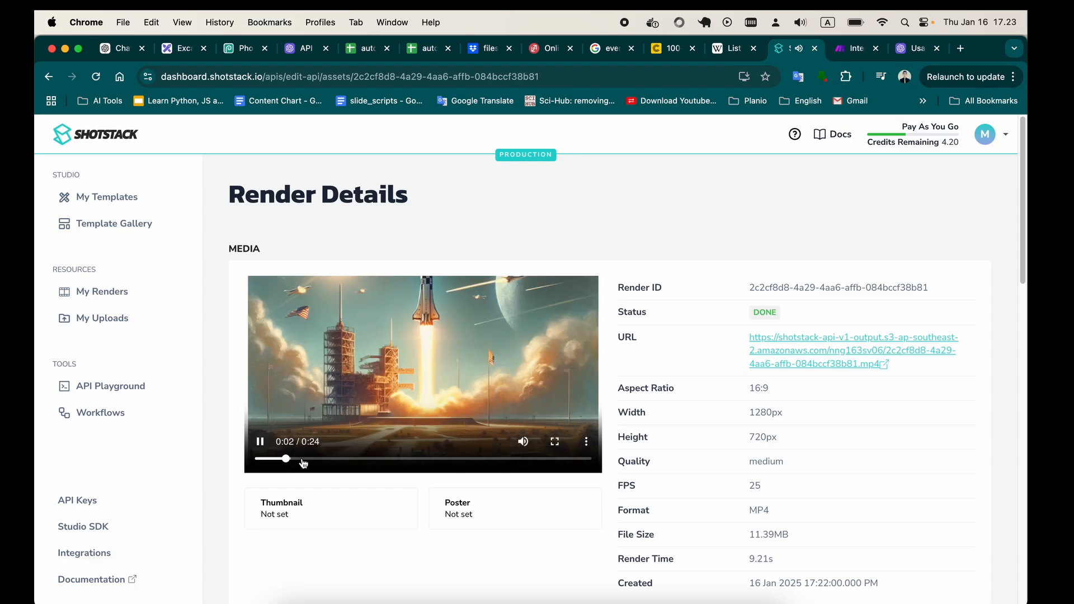
click(354, 460)
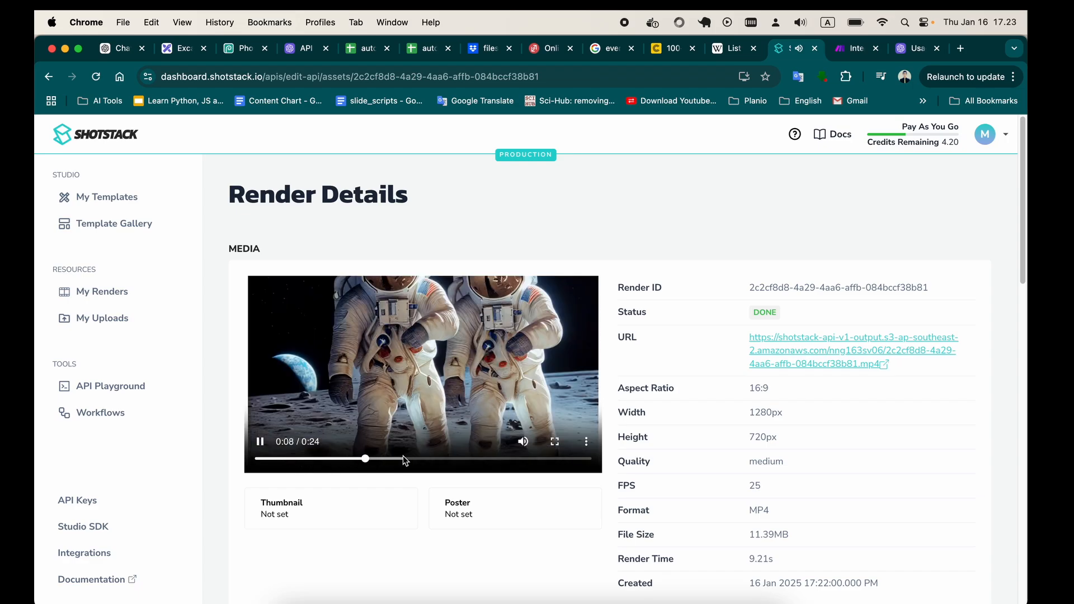
drag(404, 460, 530, 459)
click(523, 441)
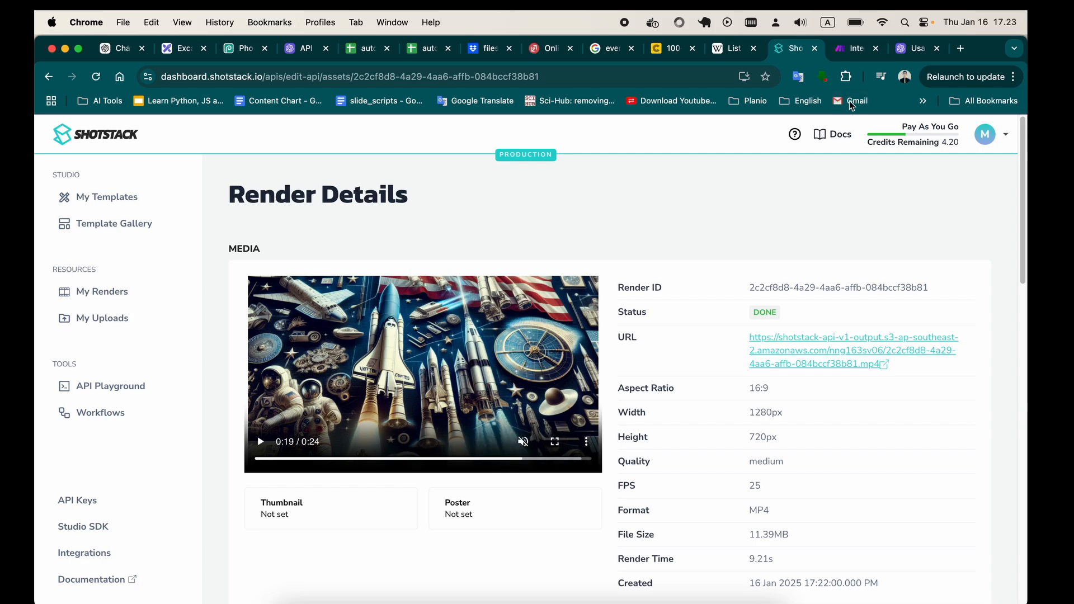
Return to the Make scenario, close the Shotstack output, and review the historical-fact instructions in the first OpenAI module's Text Content.
click(850, 48)
click(782, 316)
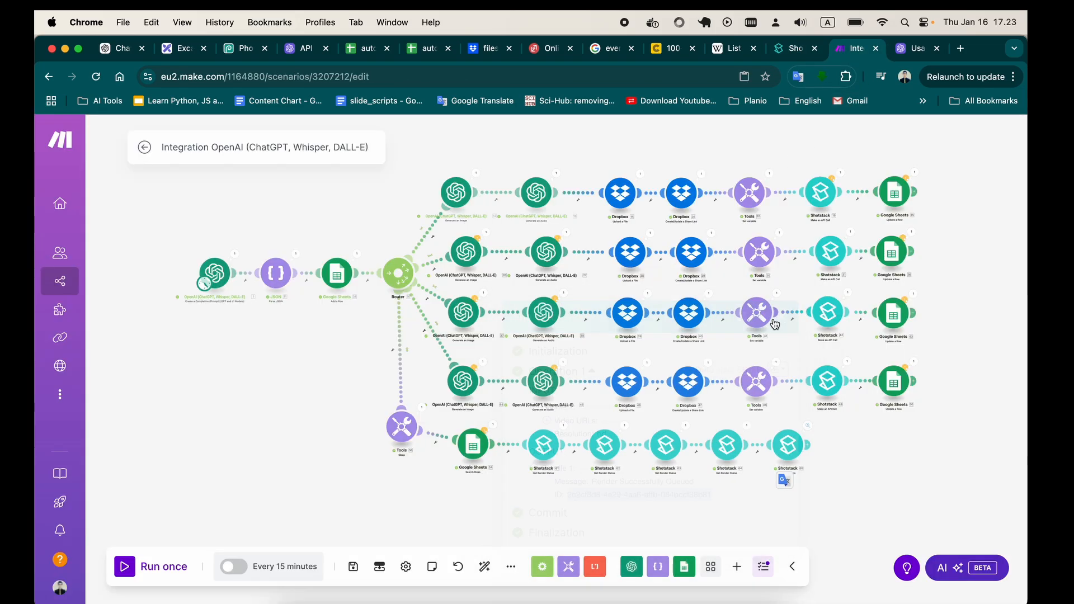
click(214, 272)
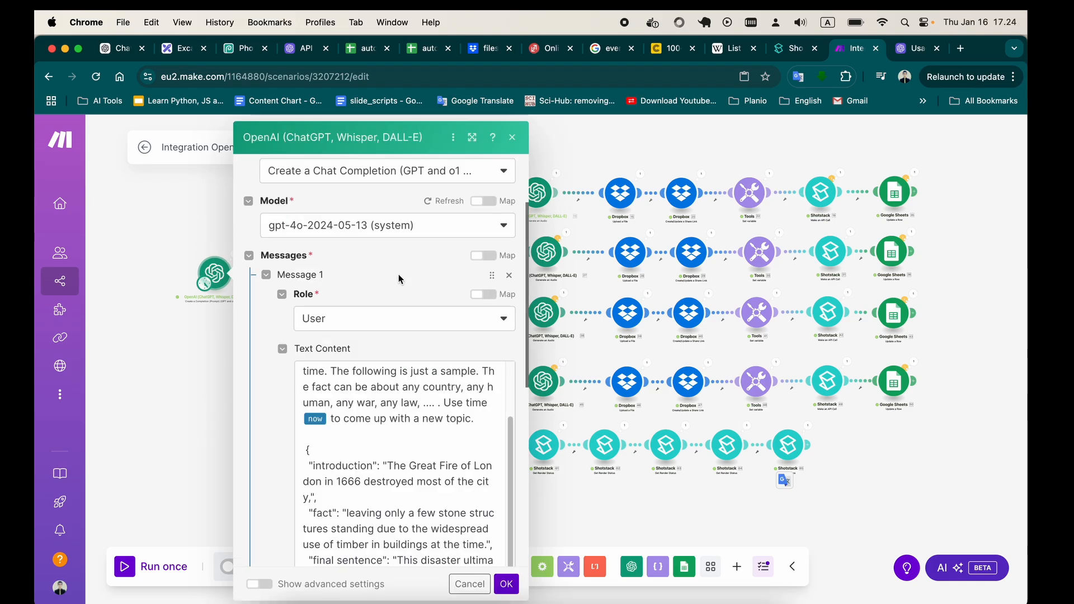
scroll(459, 390, down, 5)
scroll(459, 389, up, 5)
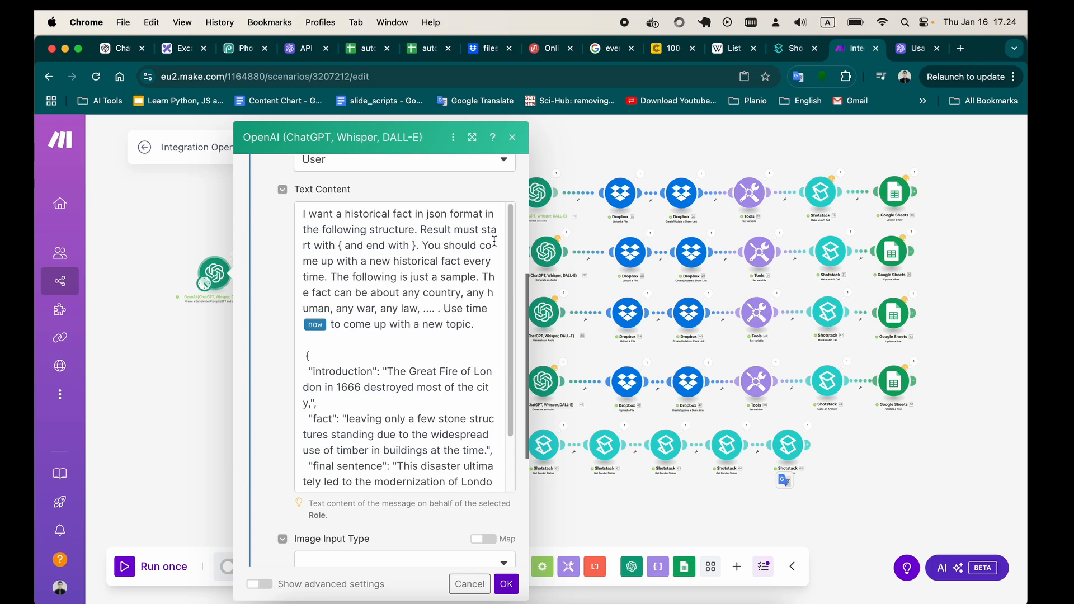
drag(337, 247, 428, 247)
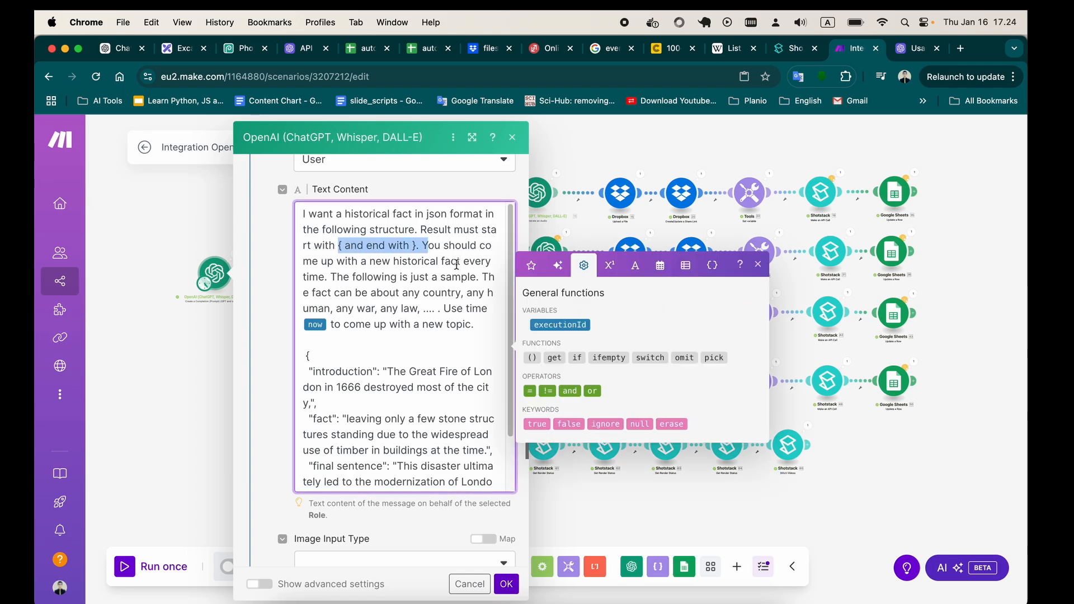
drag(399, 292, 360, 227)
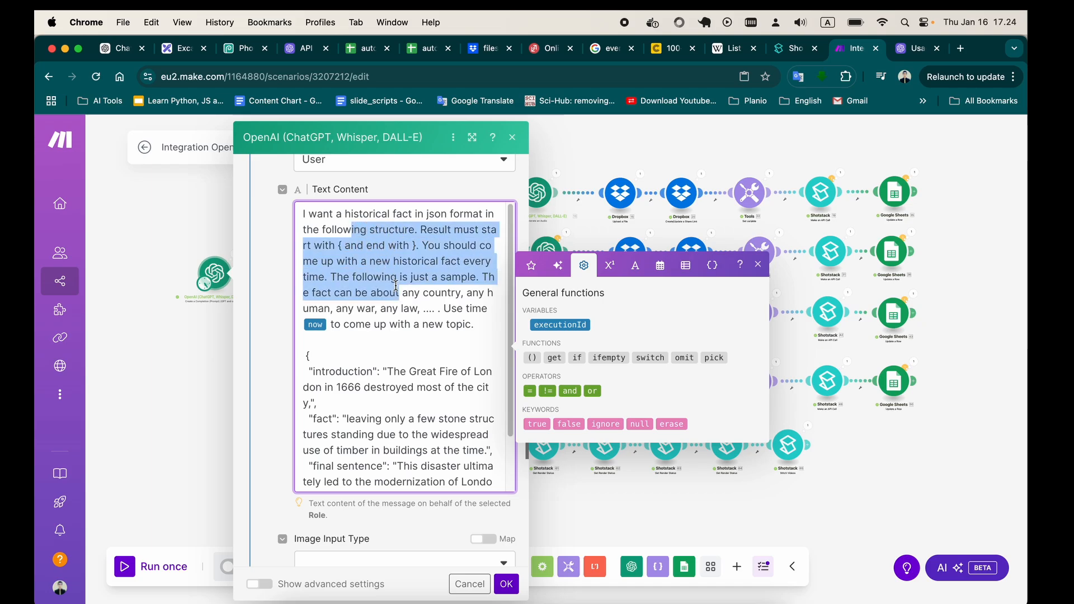
double_click(357, 218)
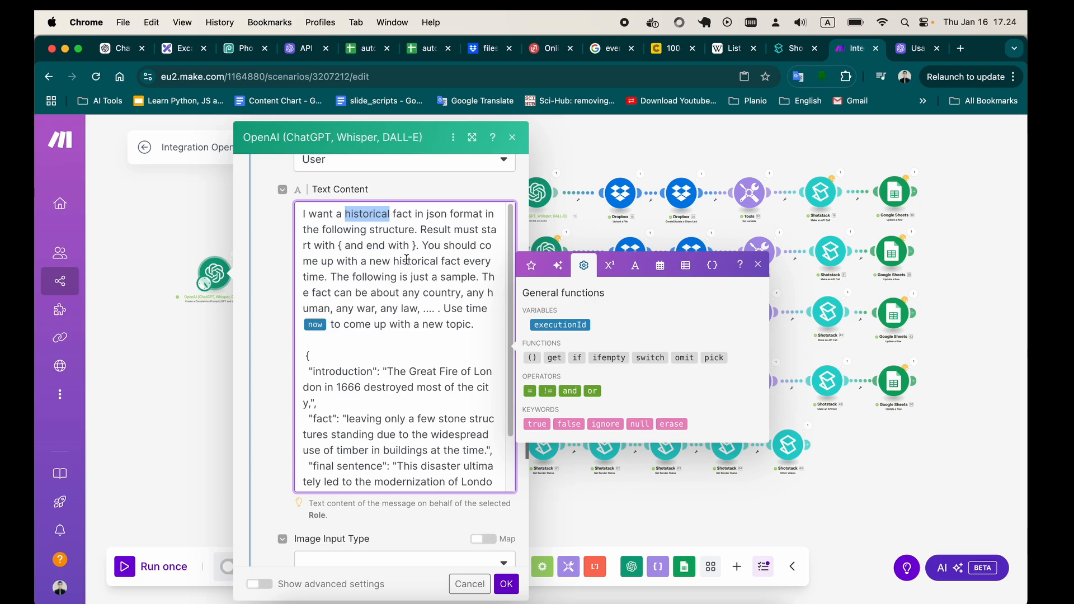
Examine the sample JSON in the prompt, covering its introduction, fact, final sentence and title fields.
scroll(348, 322, down, 3)
drag(322, 284, 351, 405)
scroll(356, 235, up, 1)
scroll(361, 298, down, 1)
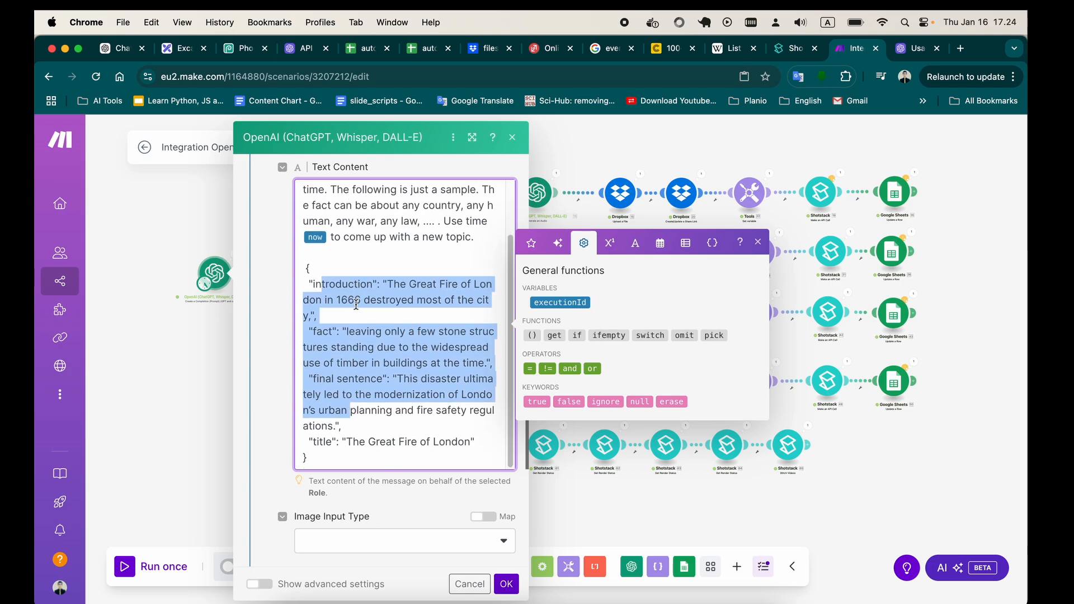
scroll(357, 305, down, 3)
scroll(347, 235, up, 2)
click(326, 226)
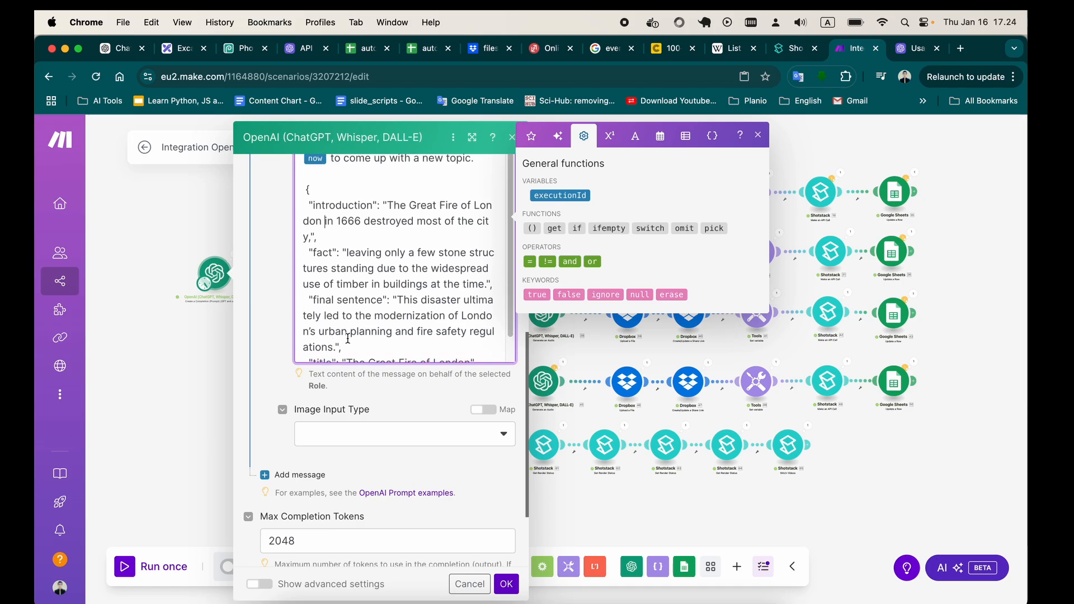
scroll(316, 343, down, 2)
drag(316, 335, 364, 333)
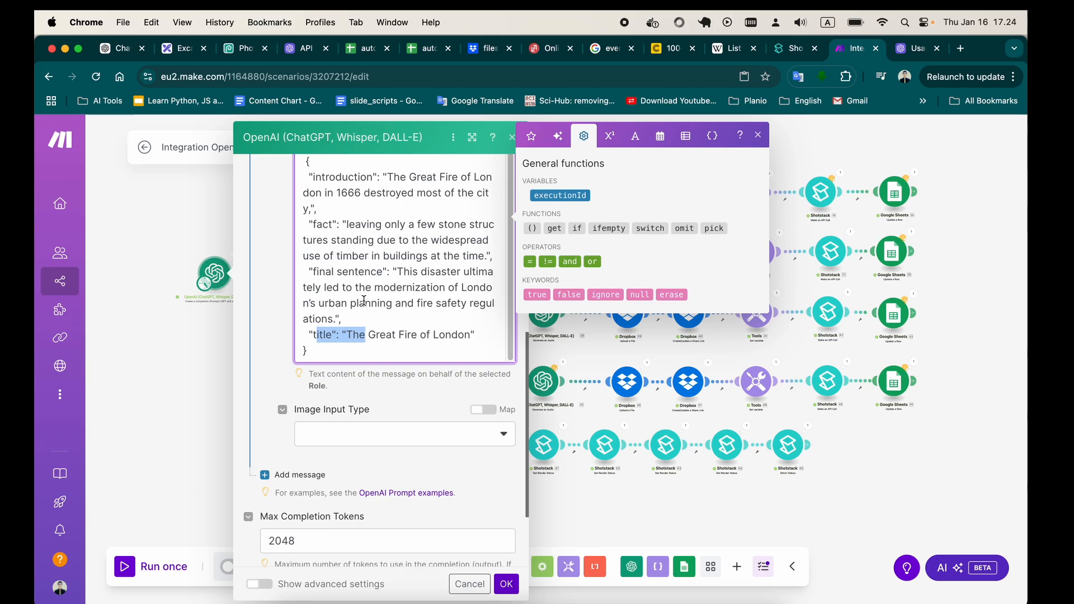
drag(323, 225, 343, 308)
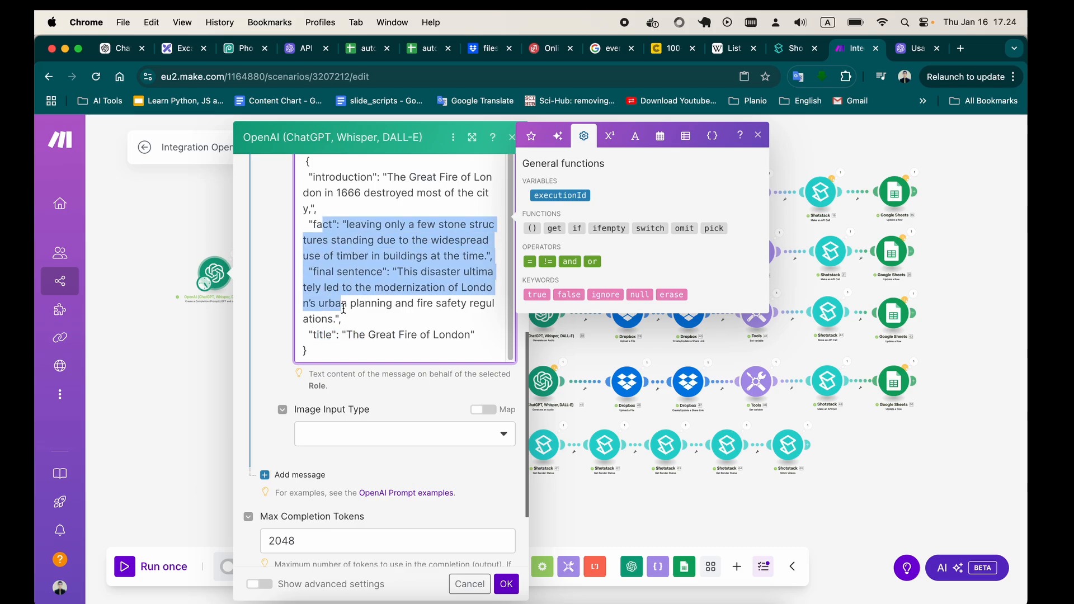
click(358, 272)
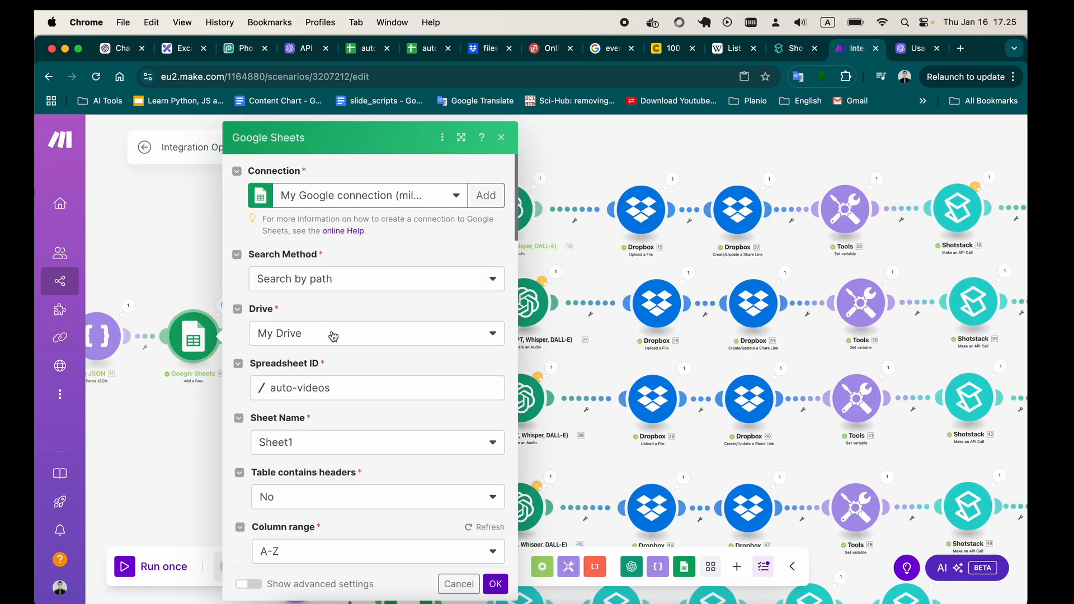
Review the Google Sheets Add a Row module's column mapping, inspect the value of column A, and close its settings.
scroll(335, 341, down, 5)
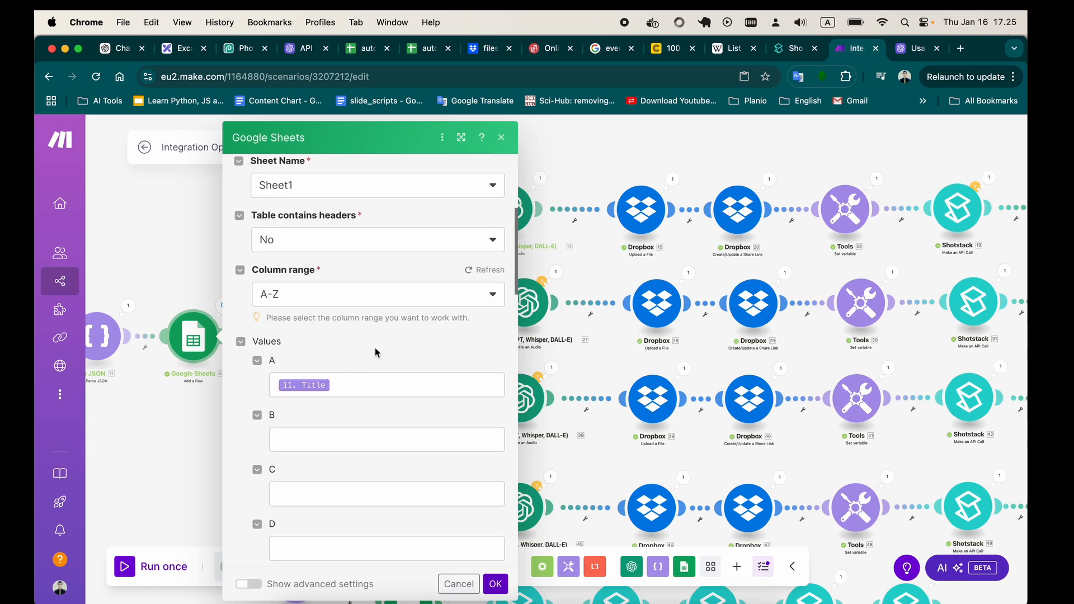
scroll(351, 383, down, 1)
click(343, 360)
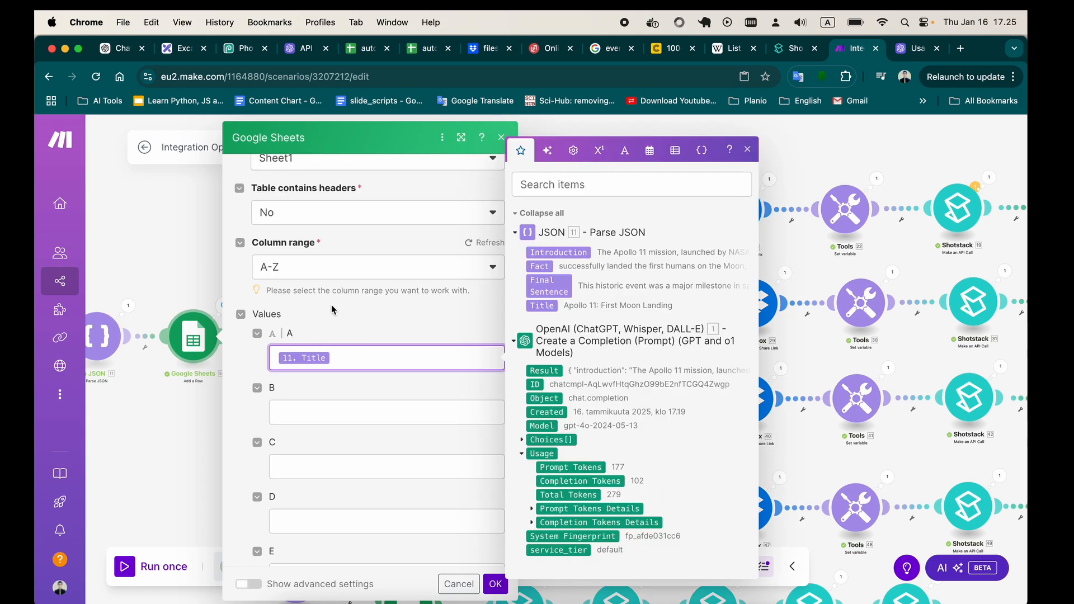
click(501, 137)
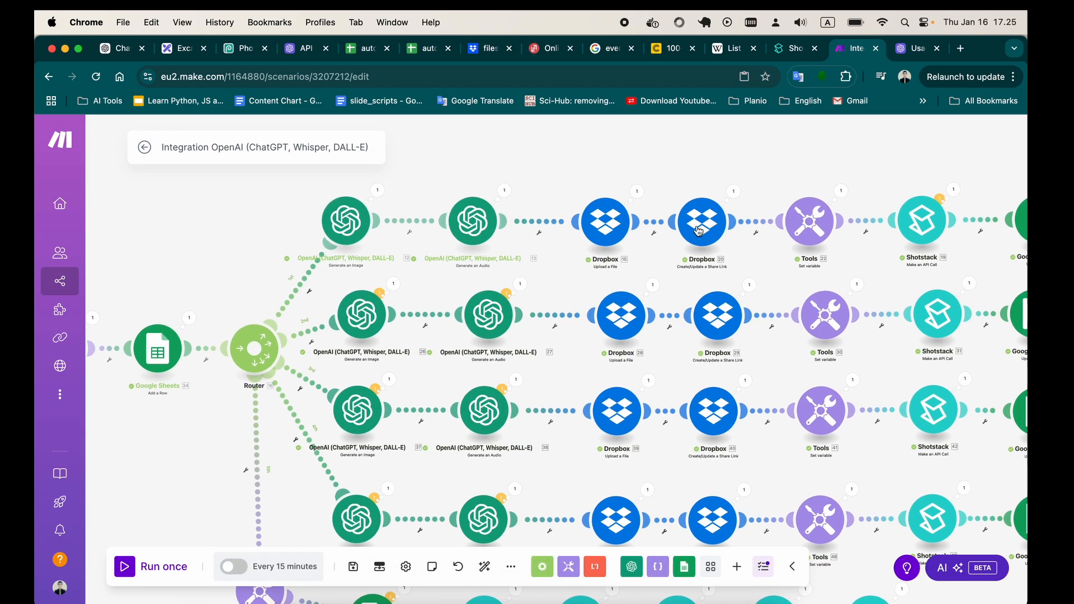
Inspect the model and prompt mapping of the second branch's Generate an Image module against the available JSON items, and close its settings.
scroll(496, 202, down, 3)
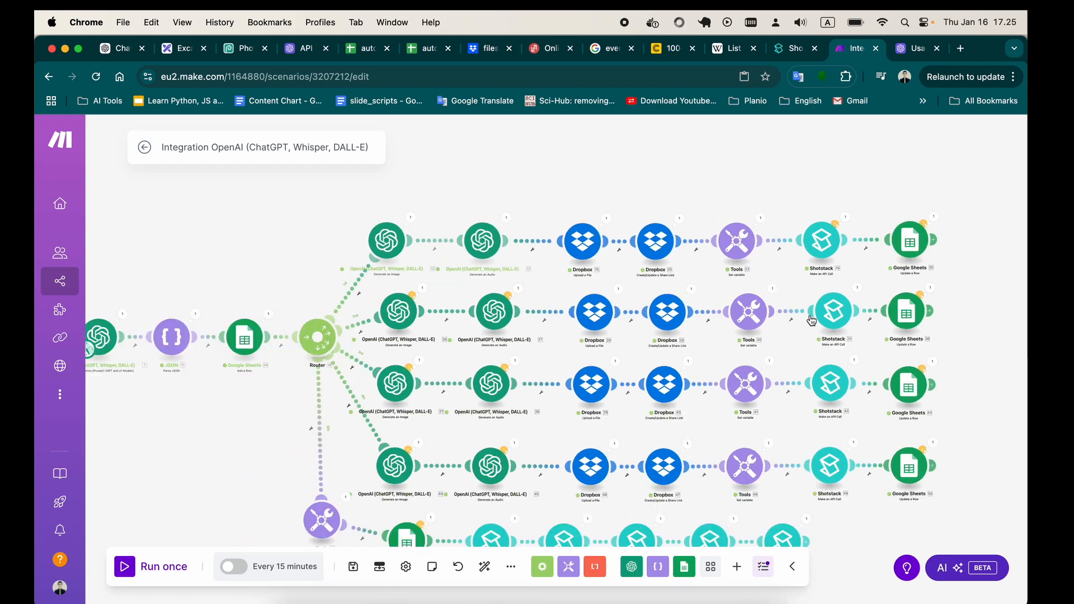
scroll(592, 290, up, 3)
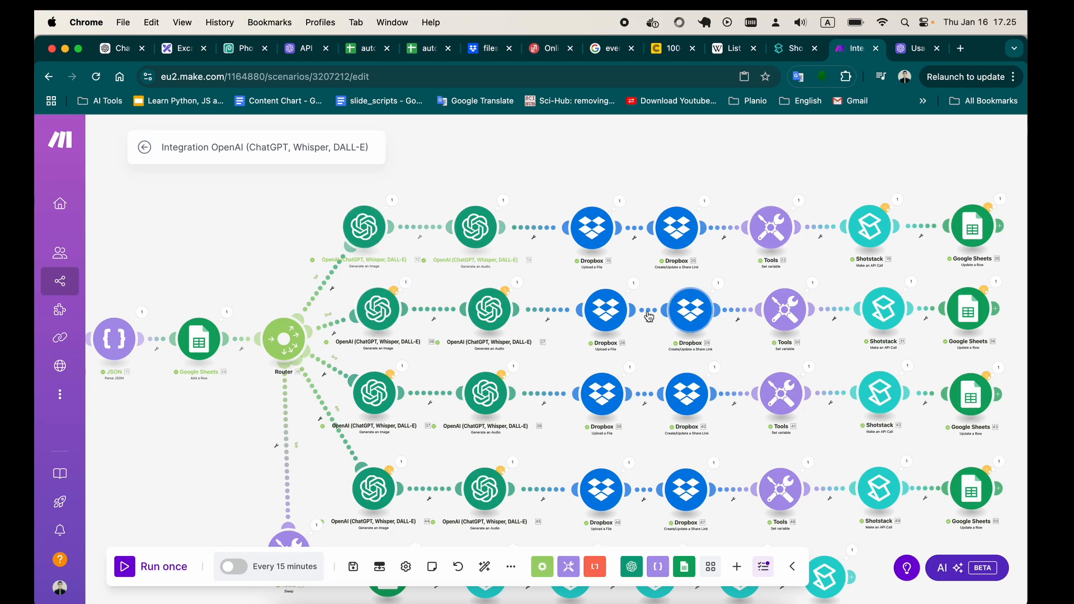
click(379, 317)
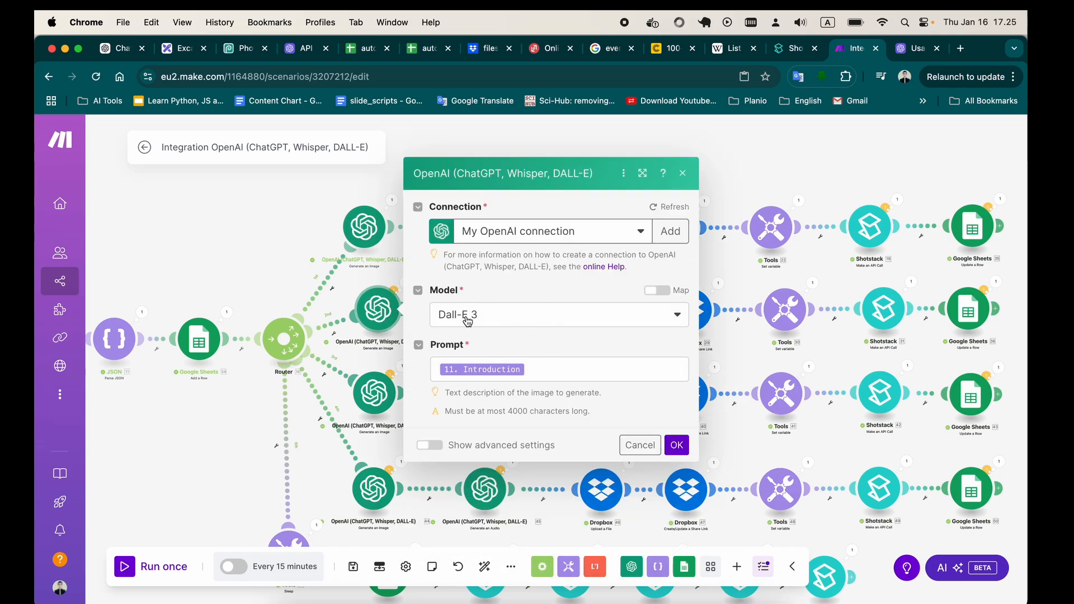
click(544, 371)
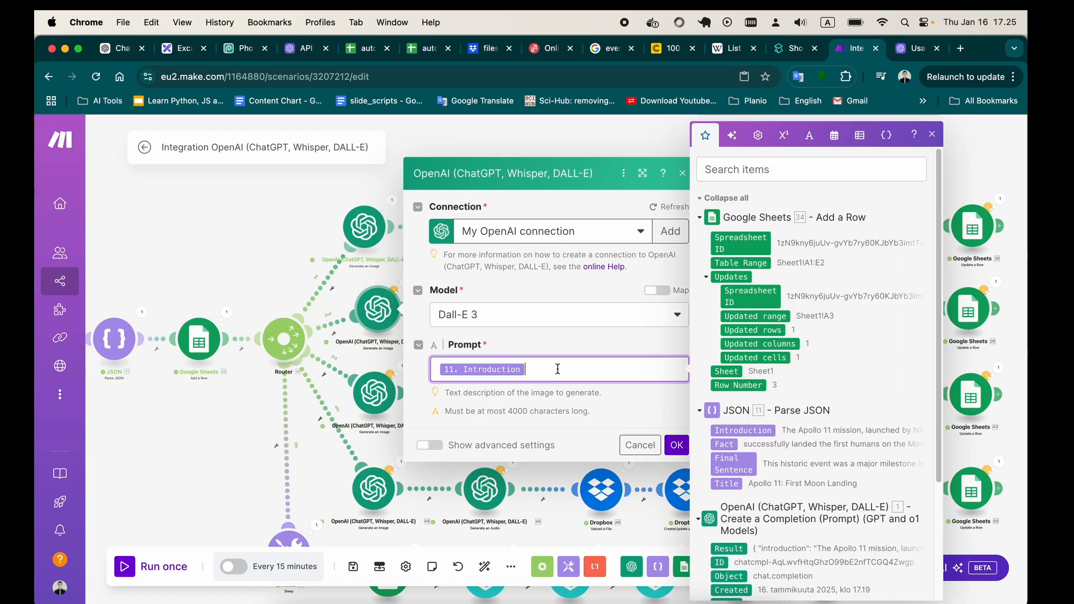
click(505, 297)
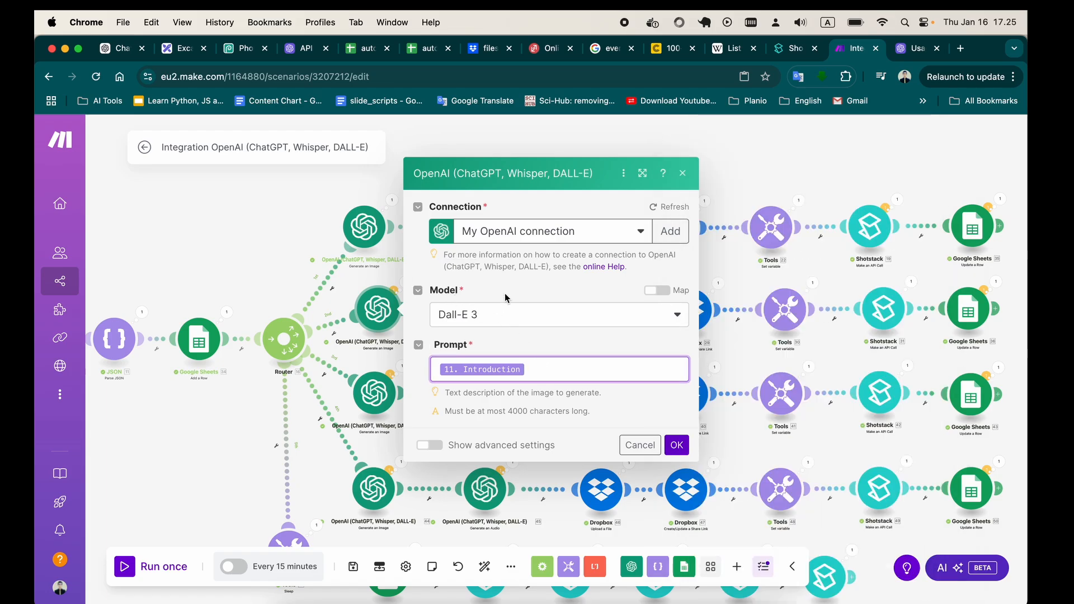
click(514, 370)
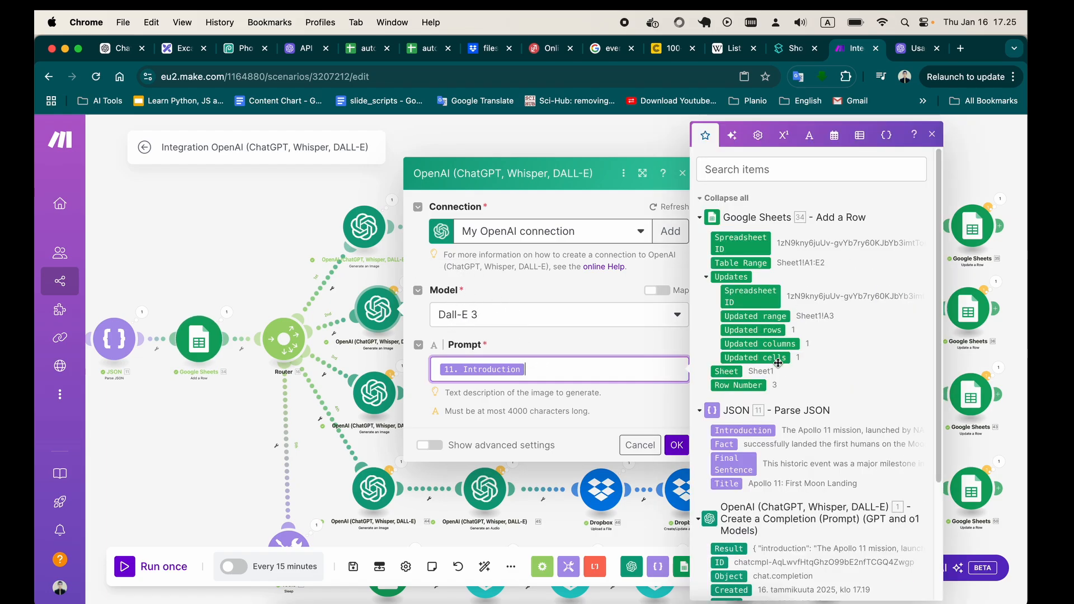
scroll(773, 414, down, 1)
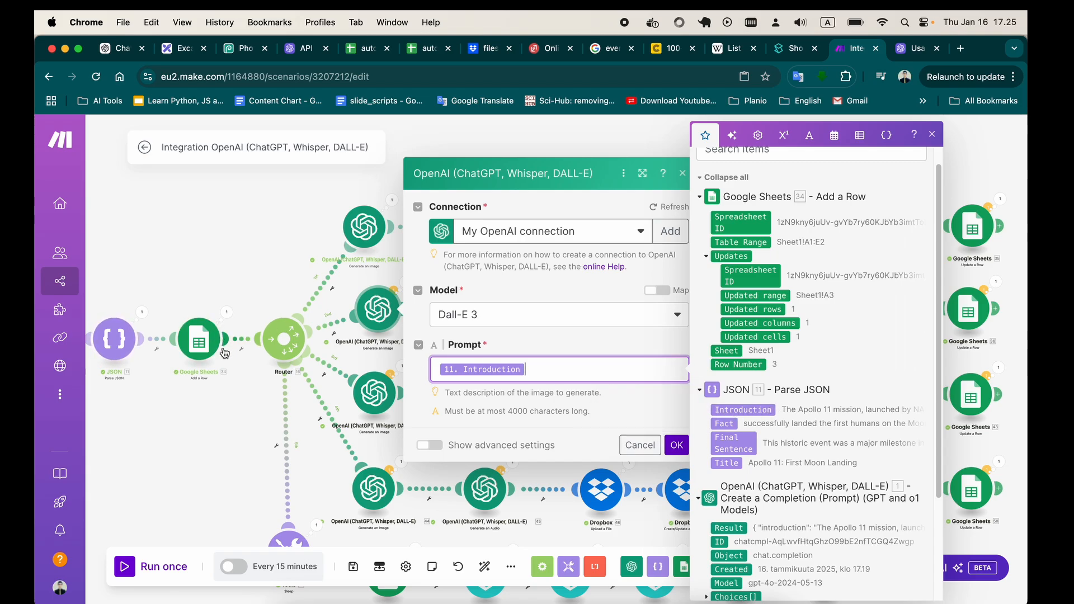
scroll(252, 358, left, 4)
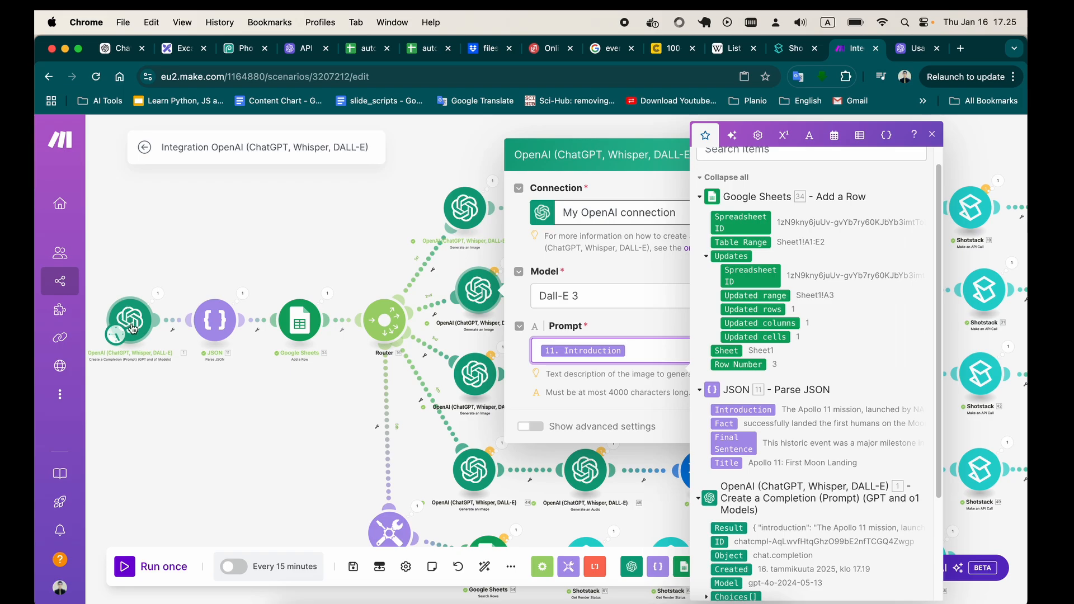
drag(631, 154, 548, 165)
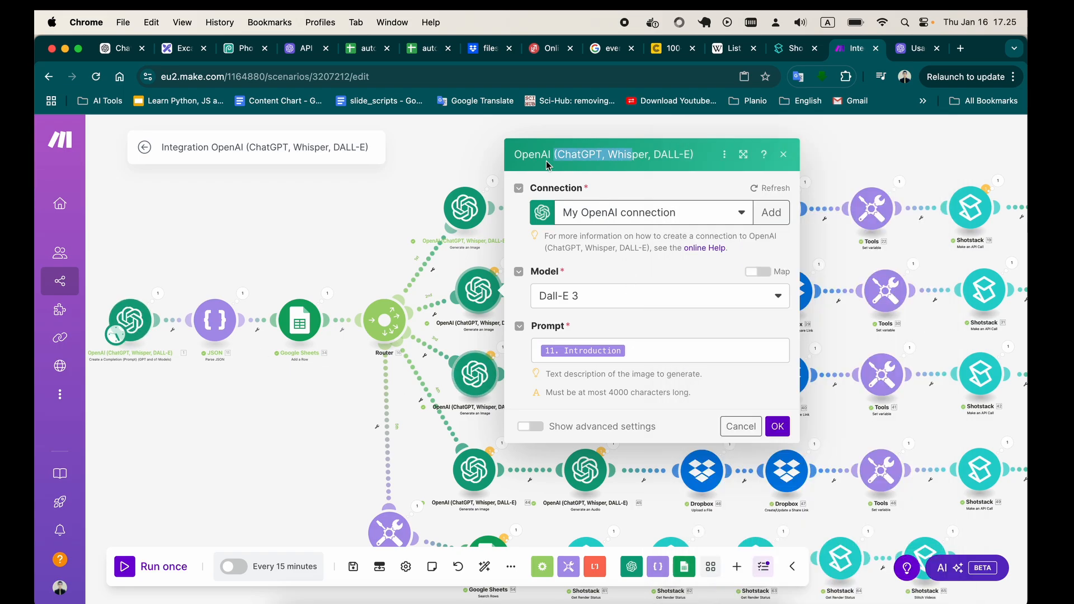
click(783, 155)
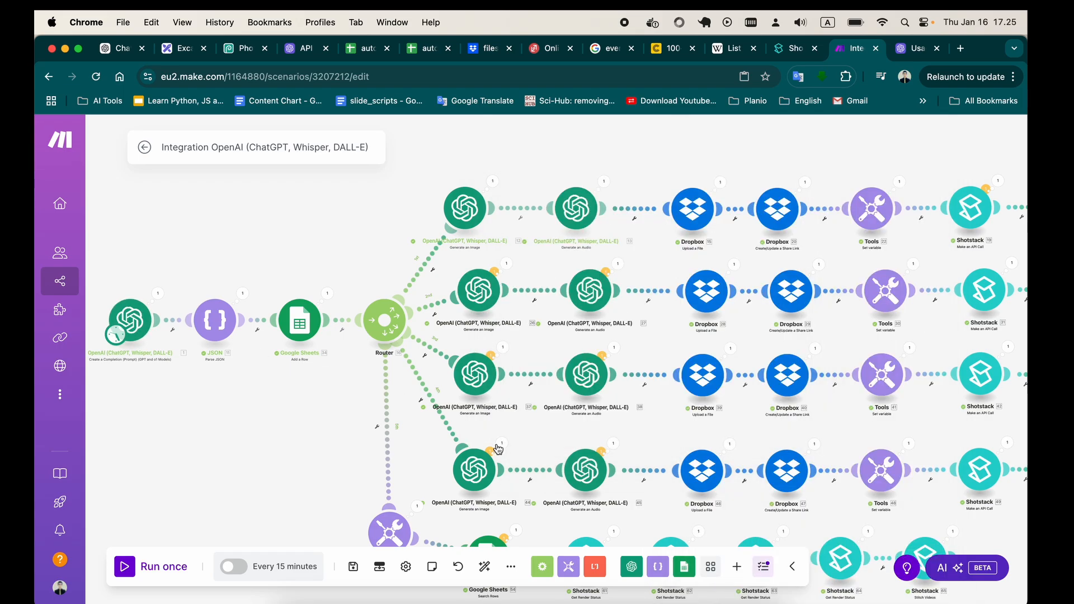
Check the prompt mappings of the Generate an Image modules in the third and first router branches, closing each module's settings.
click(476, 372)
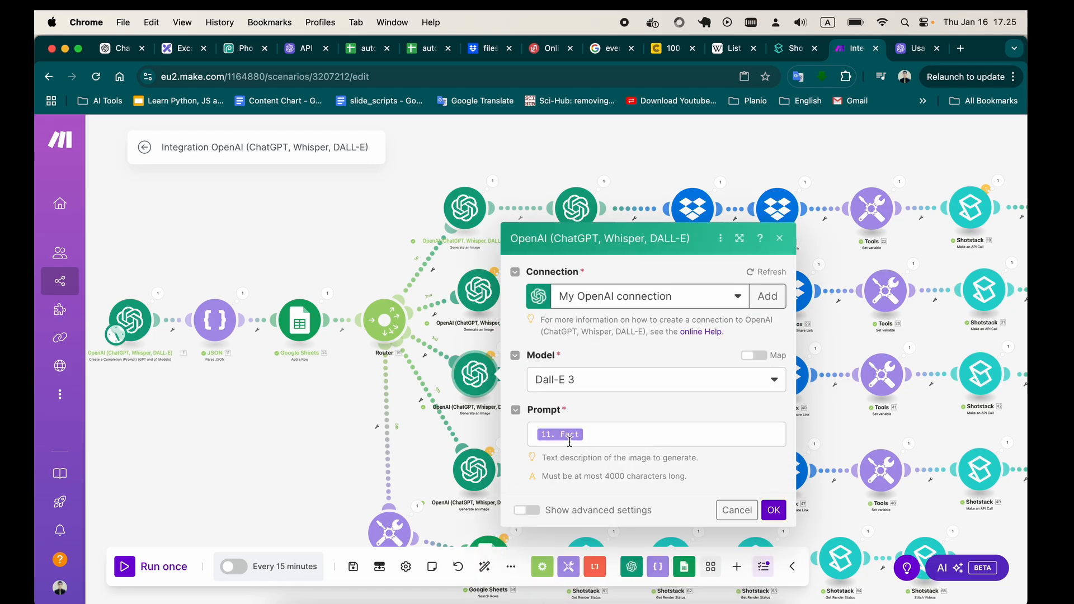
click(779, 238)
click(465, 208)
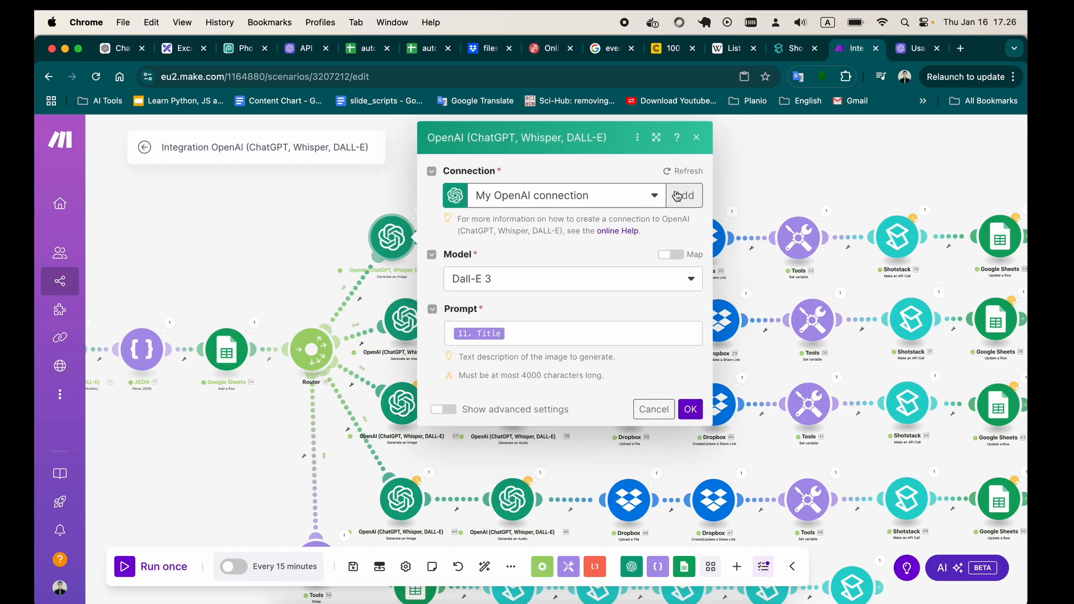
click(696, 138)
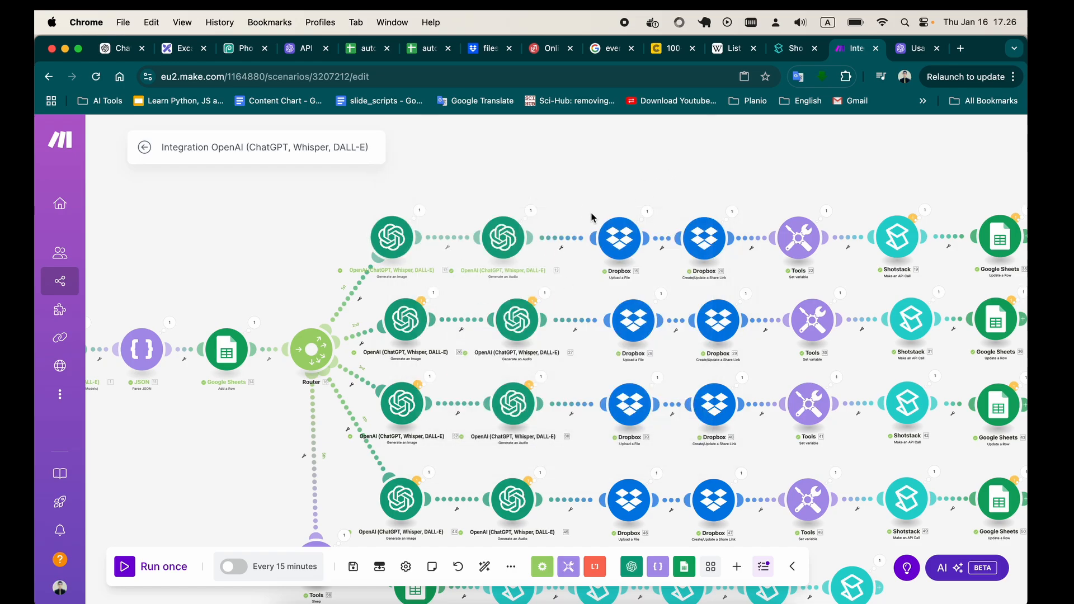
Check the input mapping and model of the first branch's OpenAI Generate an Audio module and close its settings.
scroll(559, 223, right, 2)
click(454, 241)
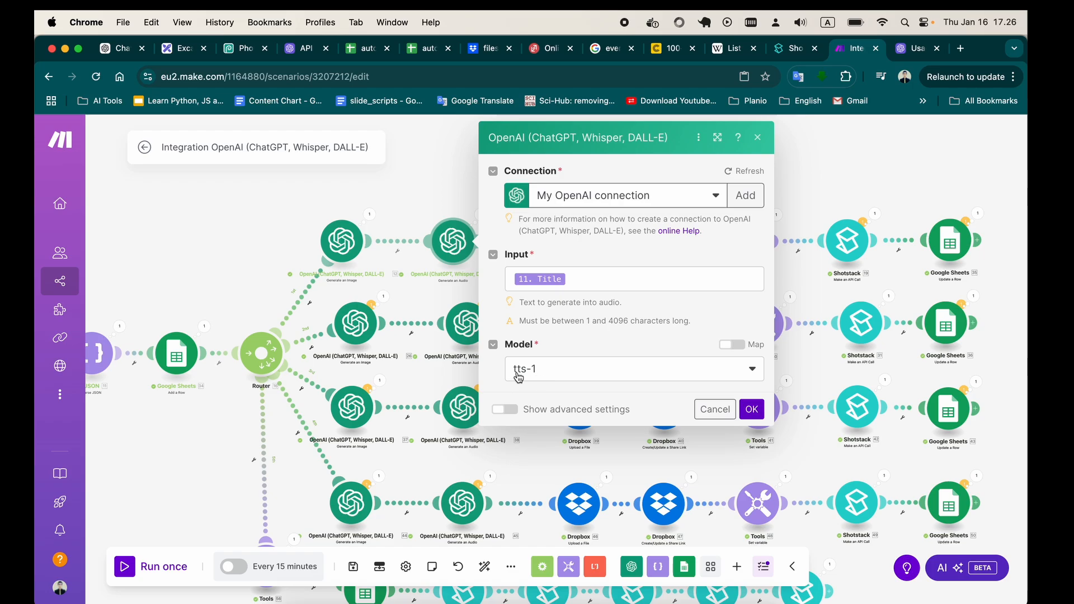
click(758, 139)
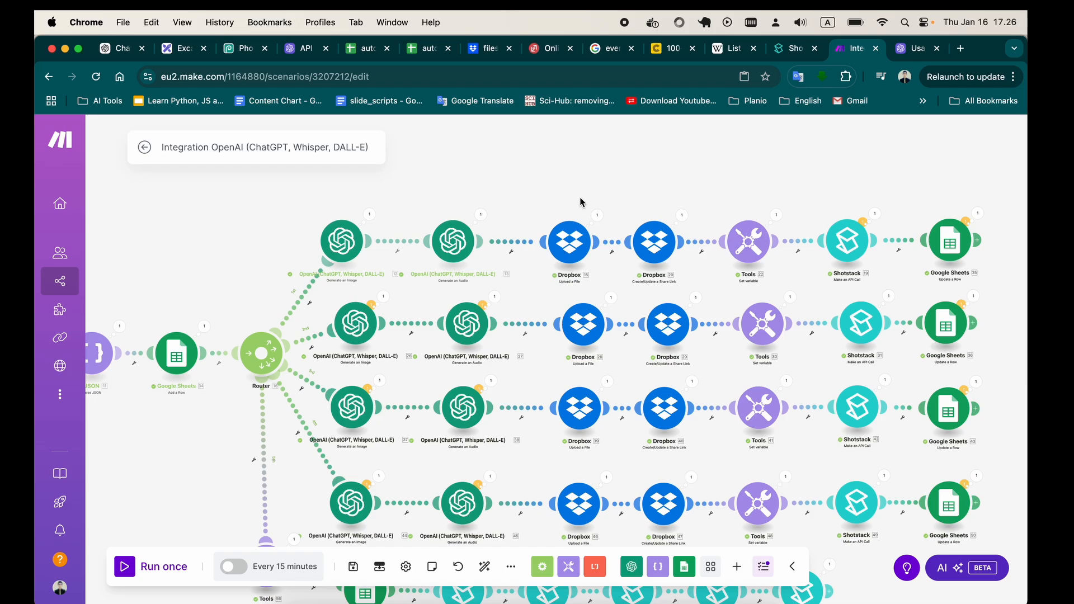
Check the folder and file source of the first branch's Dropbox Upload a File module and close its settings.
scroll(626, 204, right, 2)
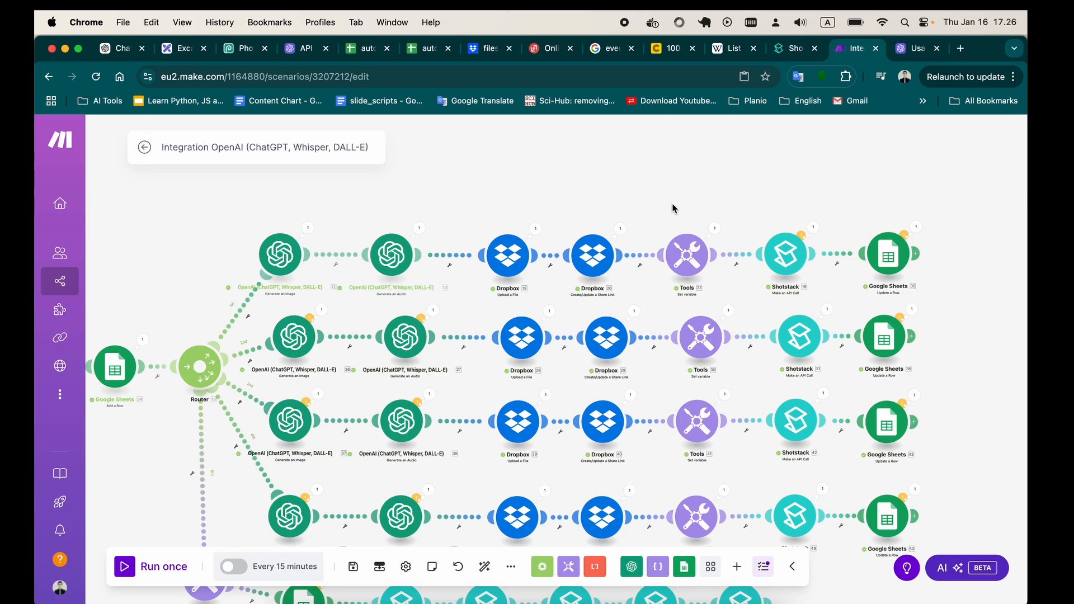
click(506, 256)
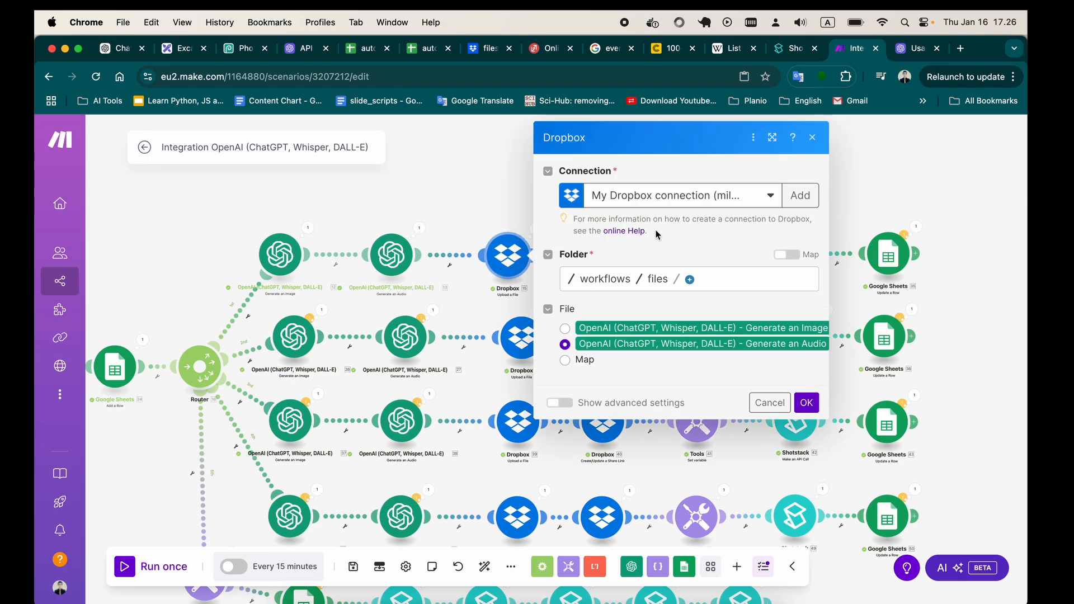
click(812, 140)
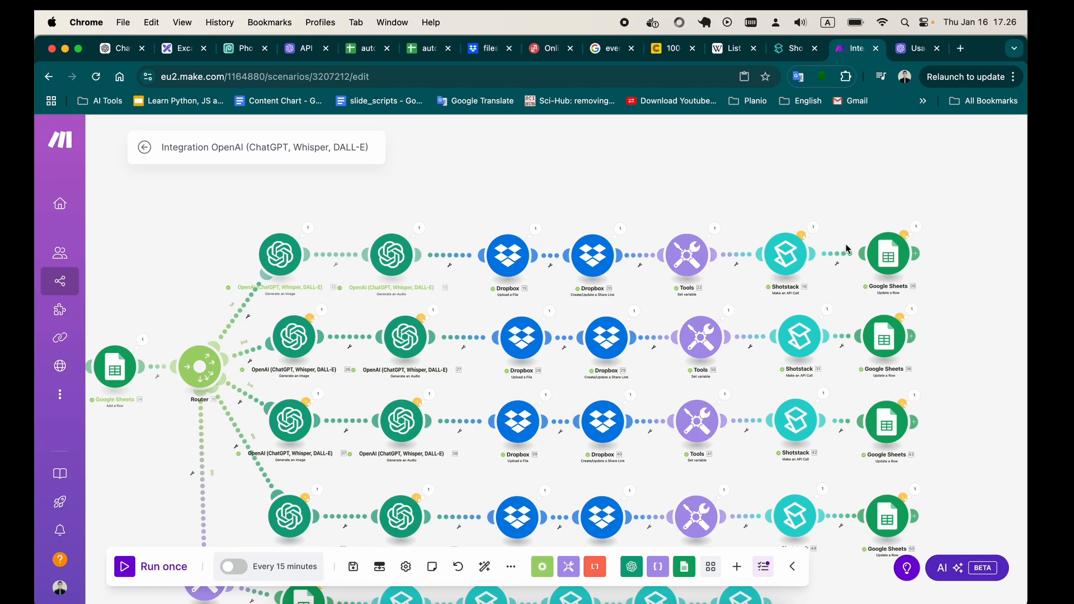
Review the URL, method, headers and body of the first branch's Shotstack Make an API Call module and close its settings.
click(784, 268)
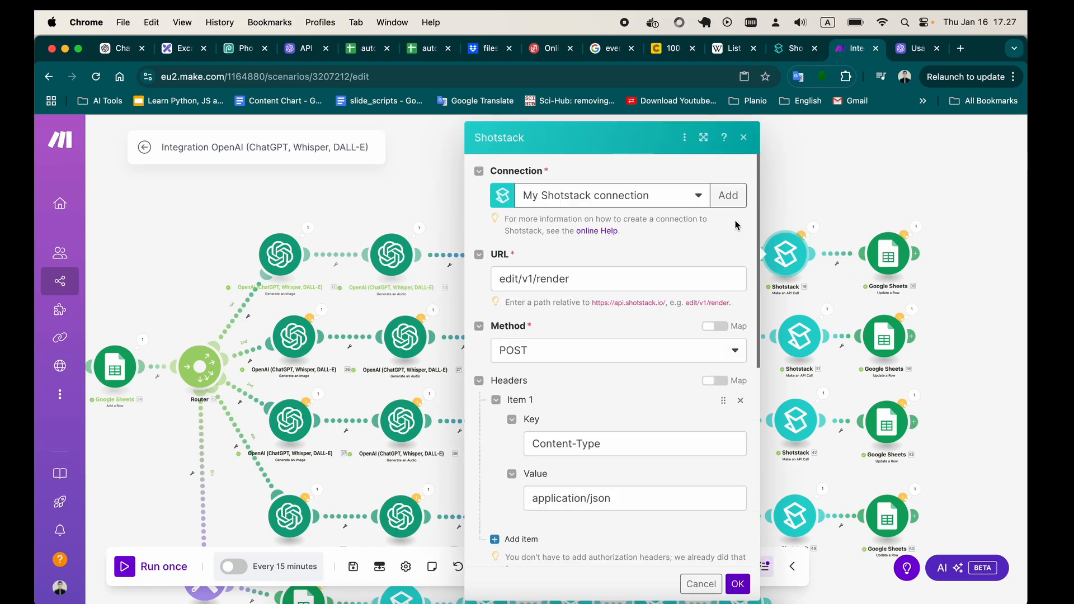
scroll(710, 354, down, 2)
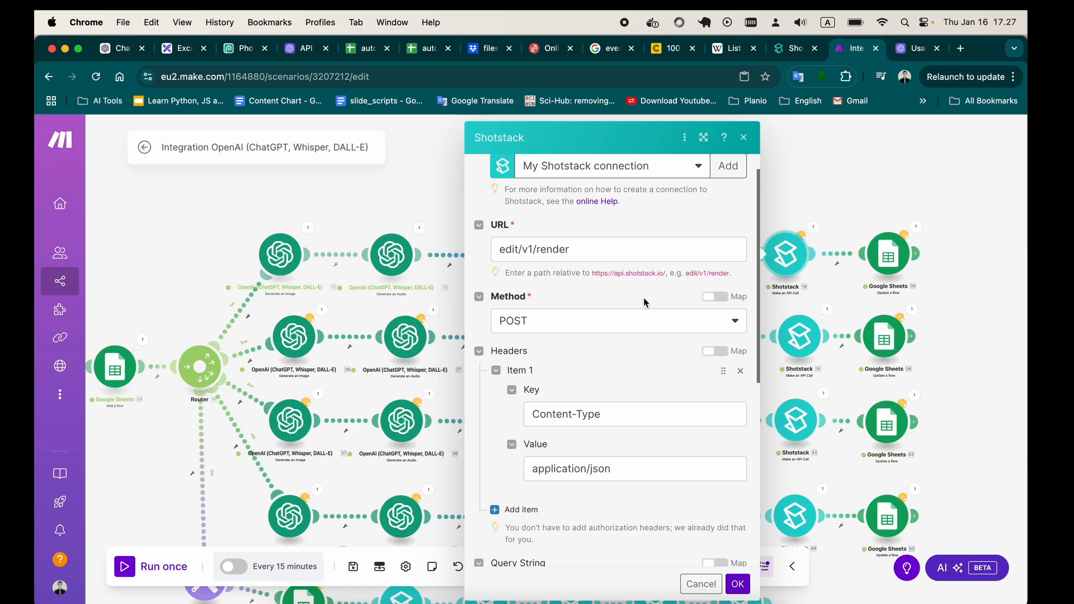
scroll(643, 313, down, 10)
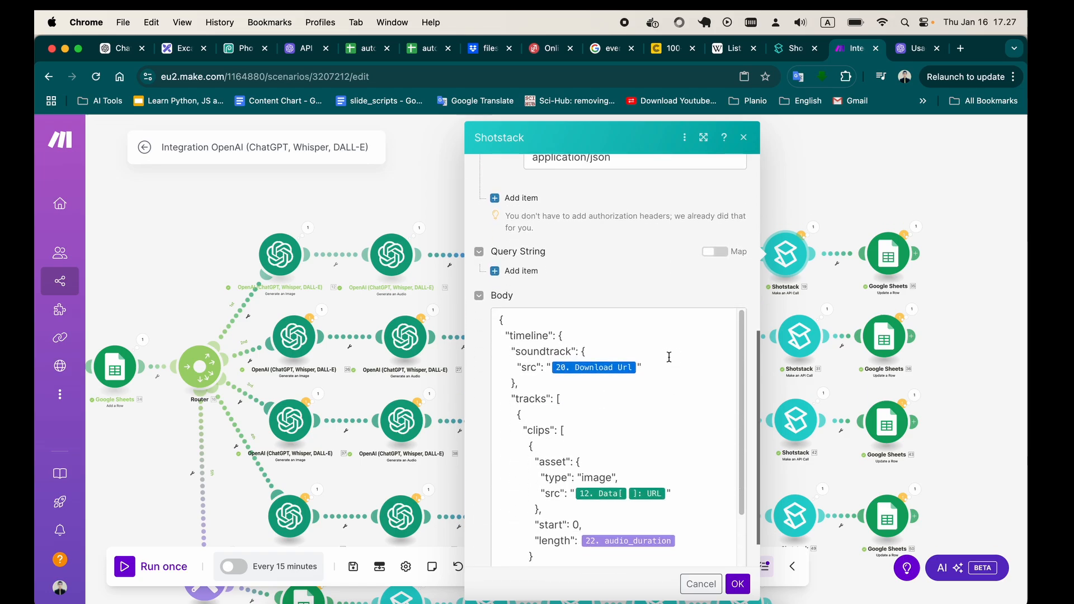
scroll(649, 302, up, 6)
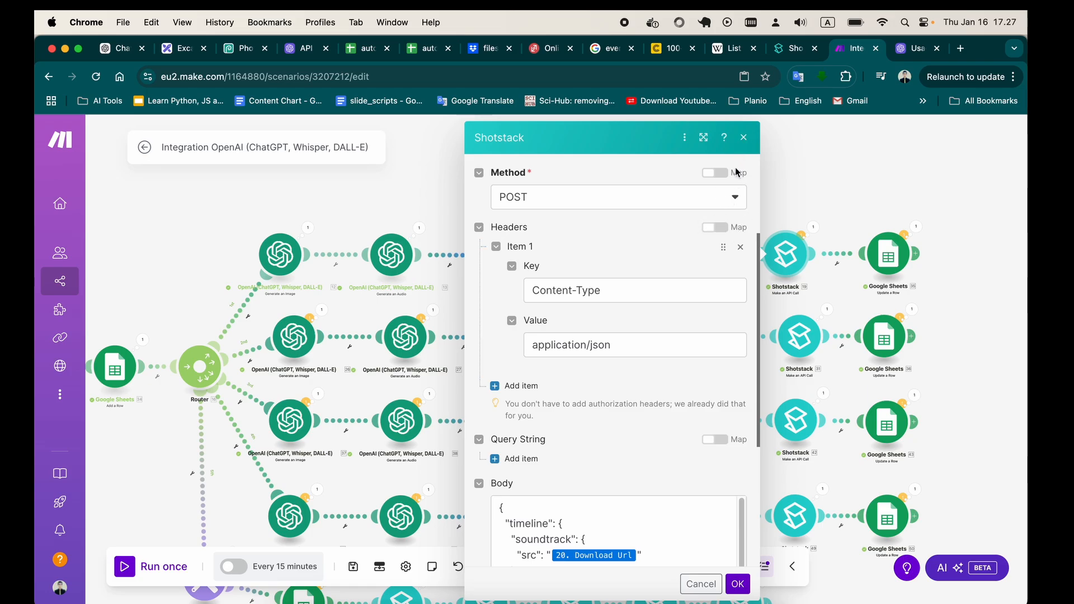
click(744, 137)
Reopen the first branch's Shotstack Make an API Call module and examine its request alongside the Render Details page in the Shotstack dashboard.
click(786, 260)
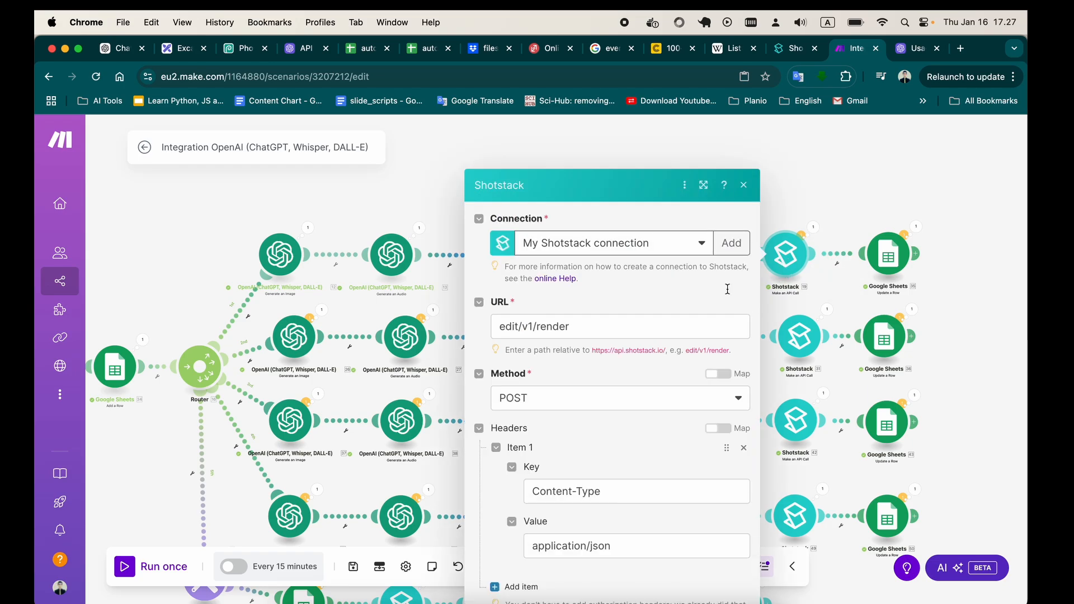
scroll(727, 289, down, 3)
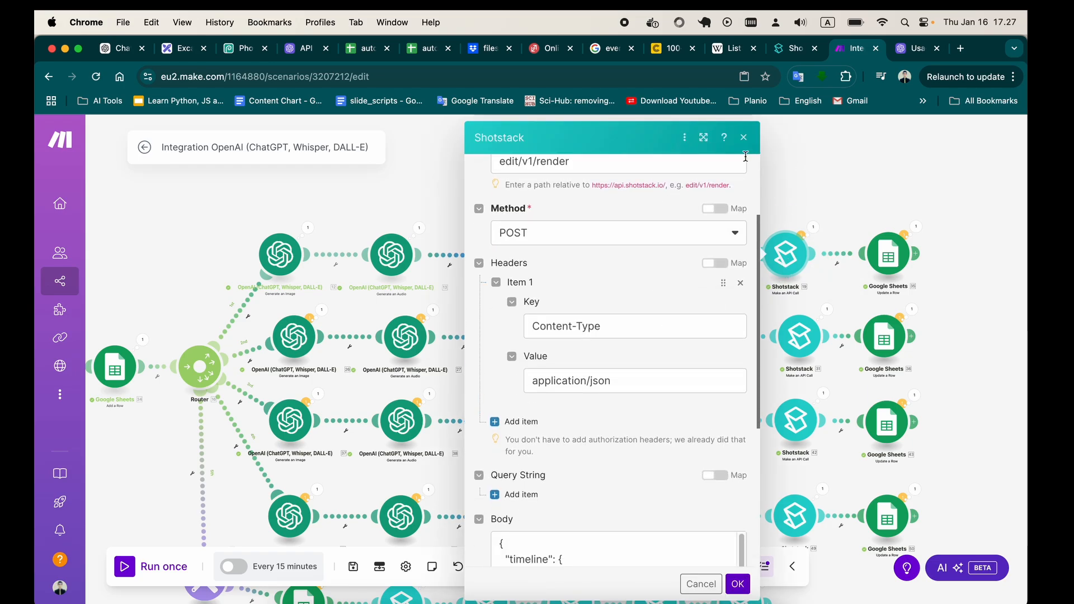
key(ctrl+shift+Tab)
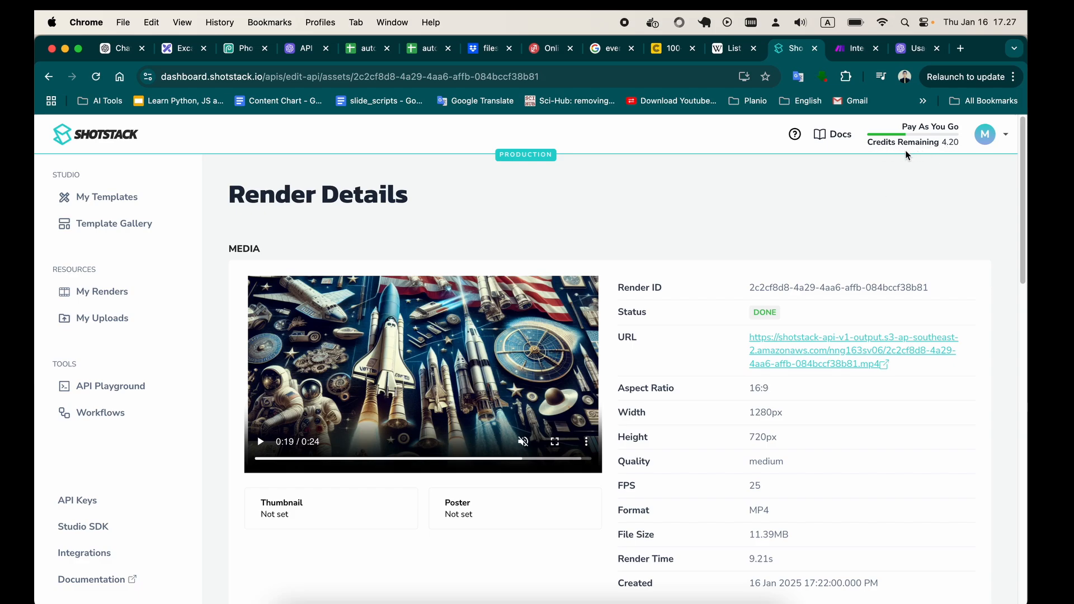
click(849, 50)
scroll(604, 317, down, 3)
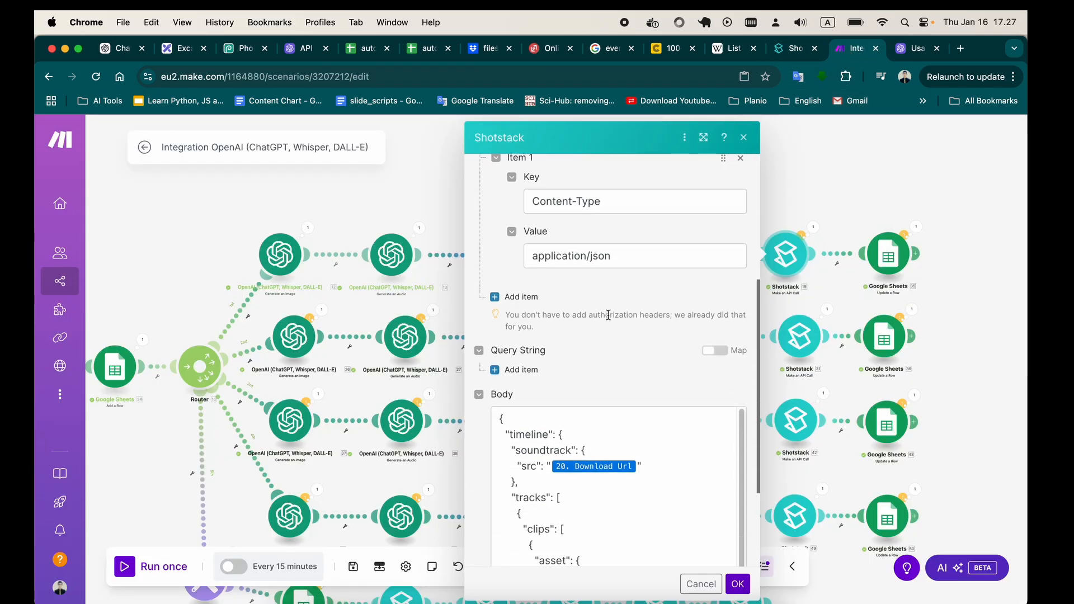
click(789, 49)
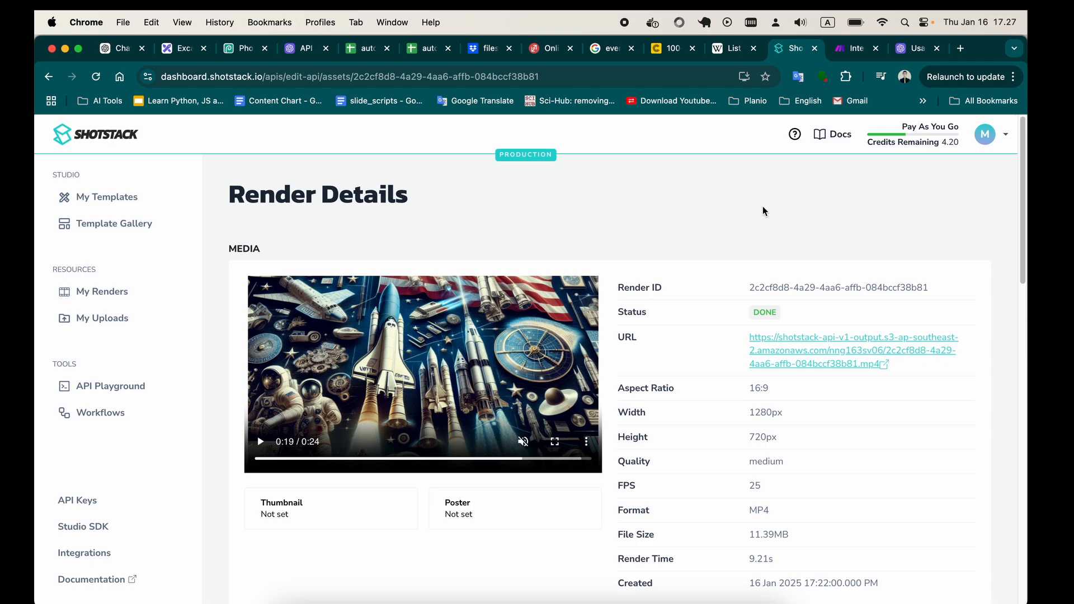
click(846, 51)
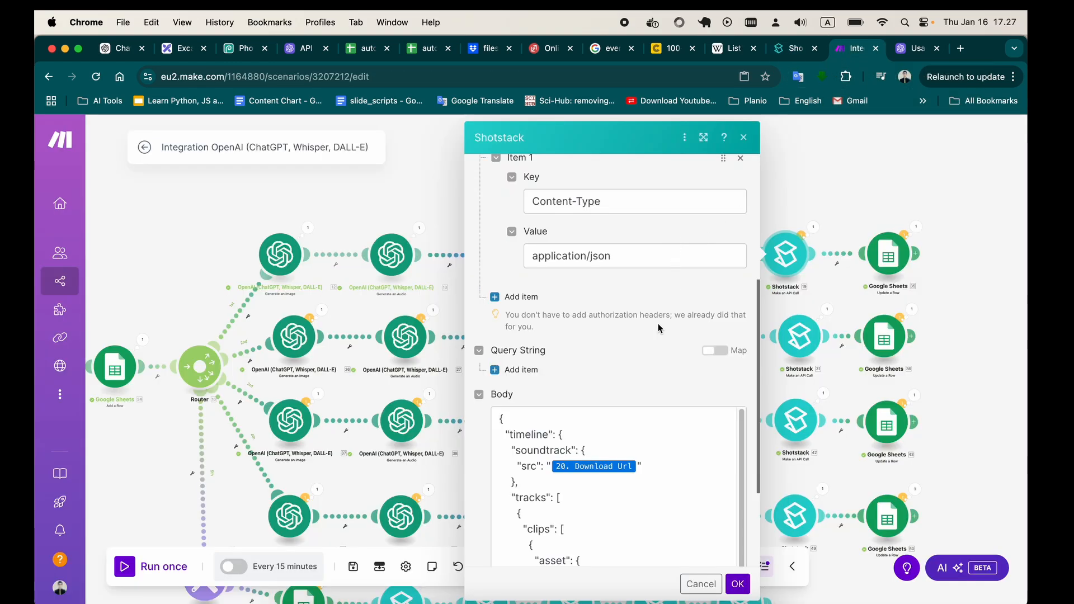
Inspect the soundtrack, image source and clip length mappings in the Shotstack request body and close the settings.
scroll(656, 324, down, 6)
scroll(660, 301, up, 2)
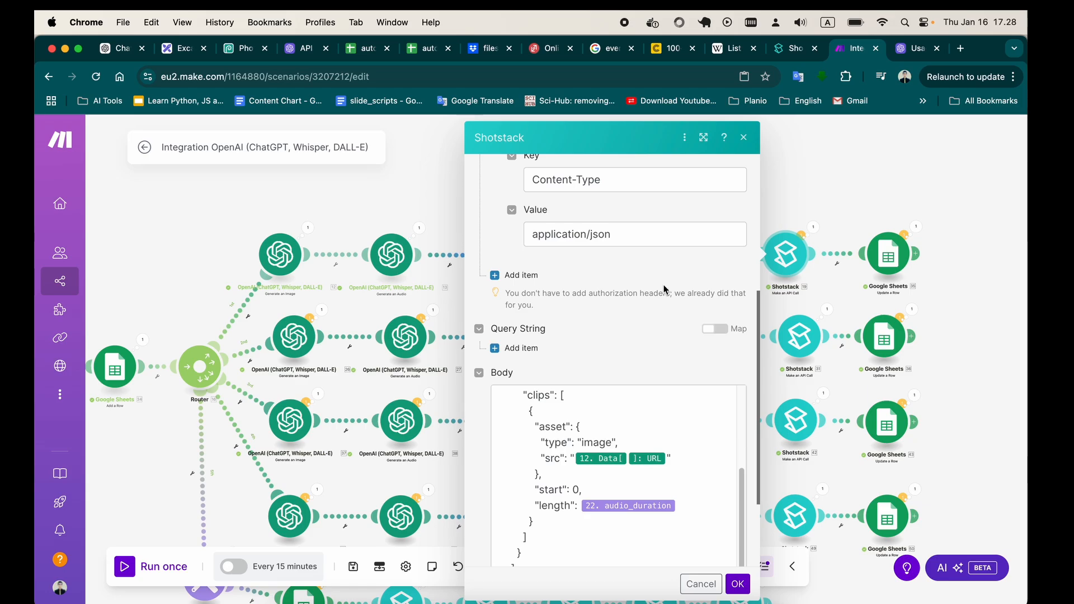
click(744, 137)
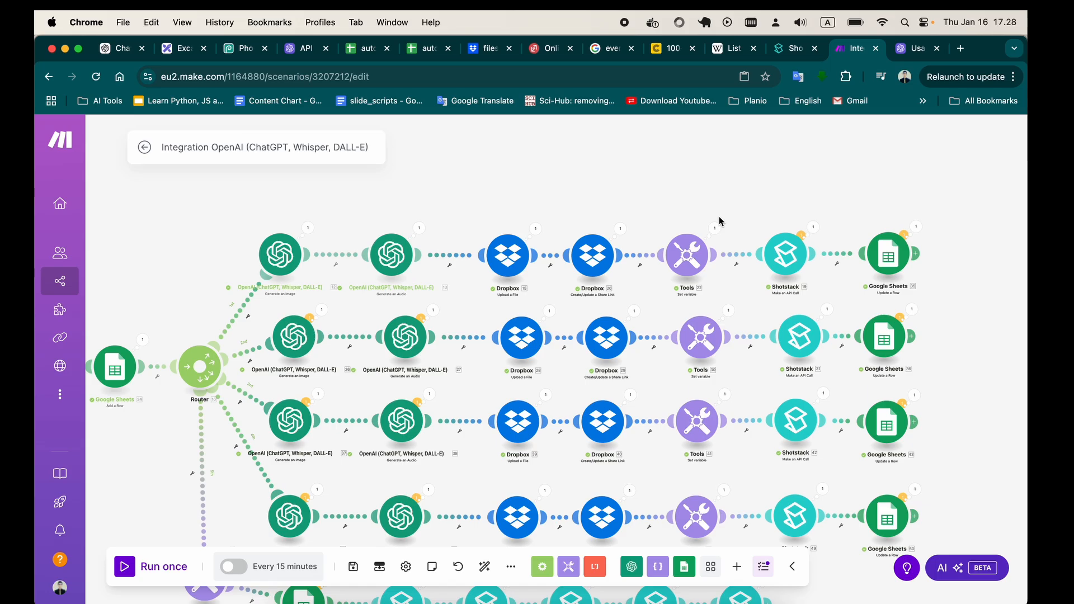
Review the video URL mappings and transition options of the Shotstack Stitch Videos module ending the last branch, and close its settings.
scroll(748, 188, down, 1)
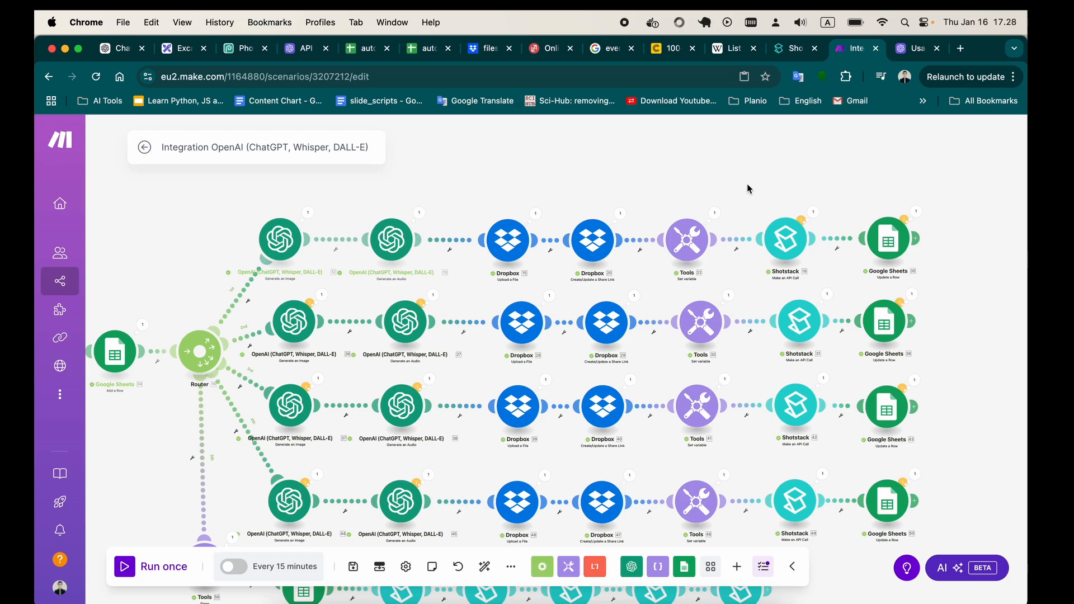
scroll(772, 163, down, 2)
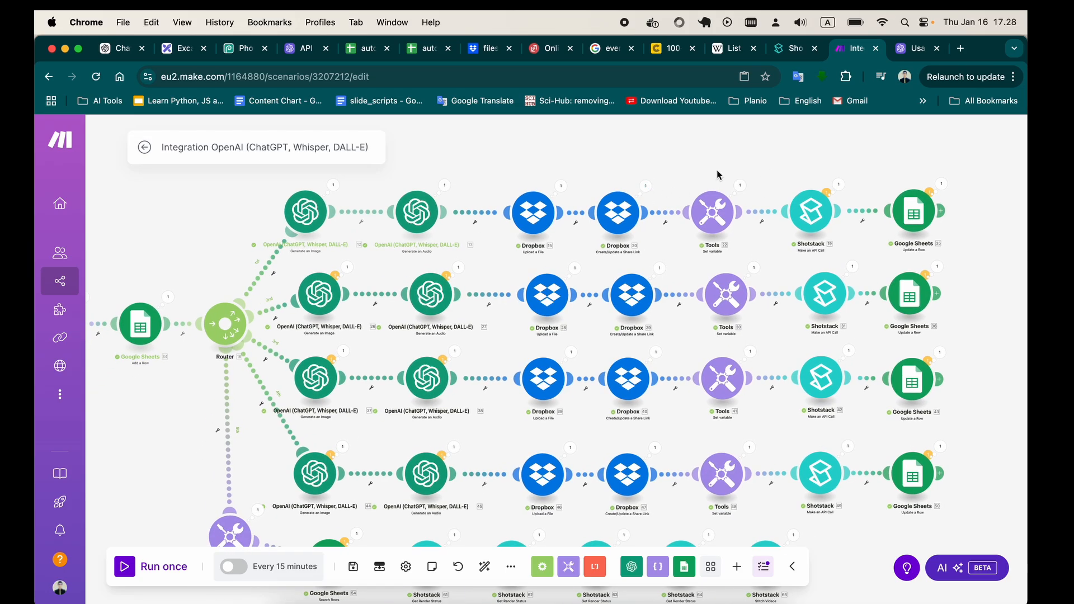
scroll(700, 298, down, 3)
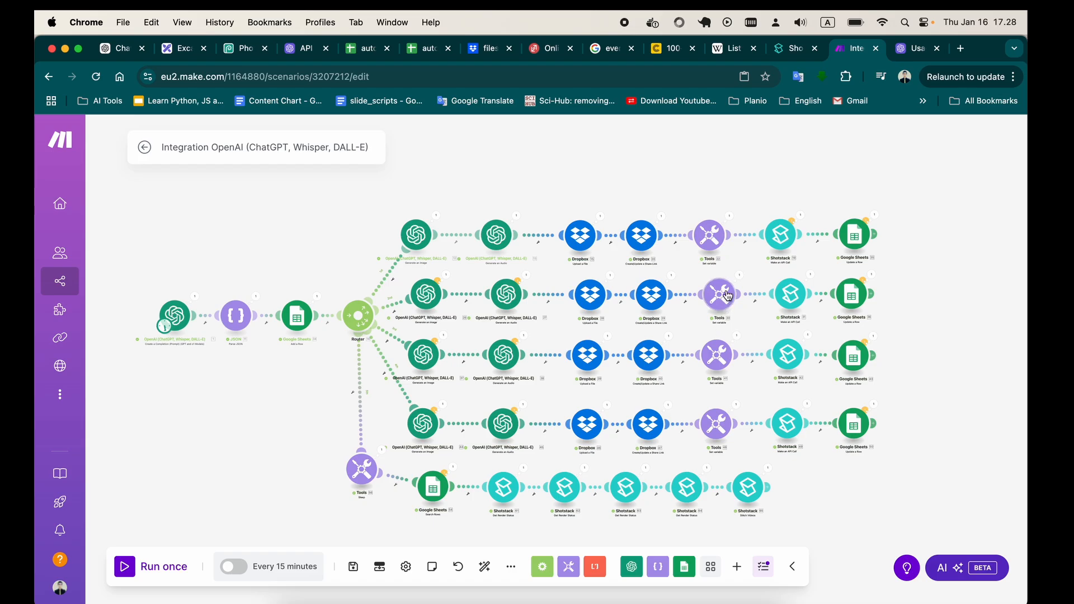
click(407, 442)
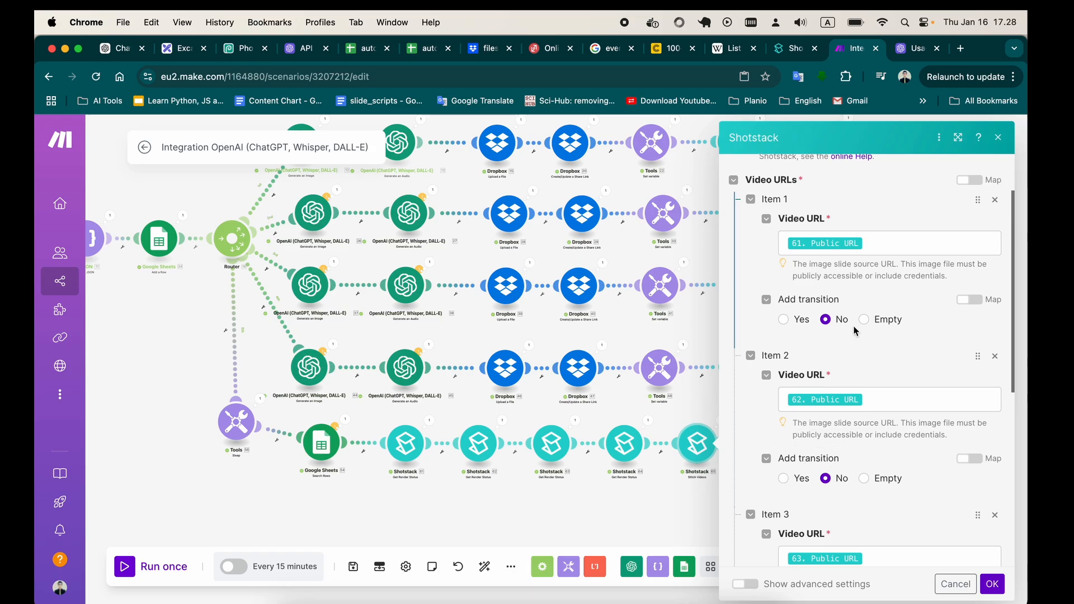
scroll(980, 173, down, 1)
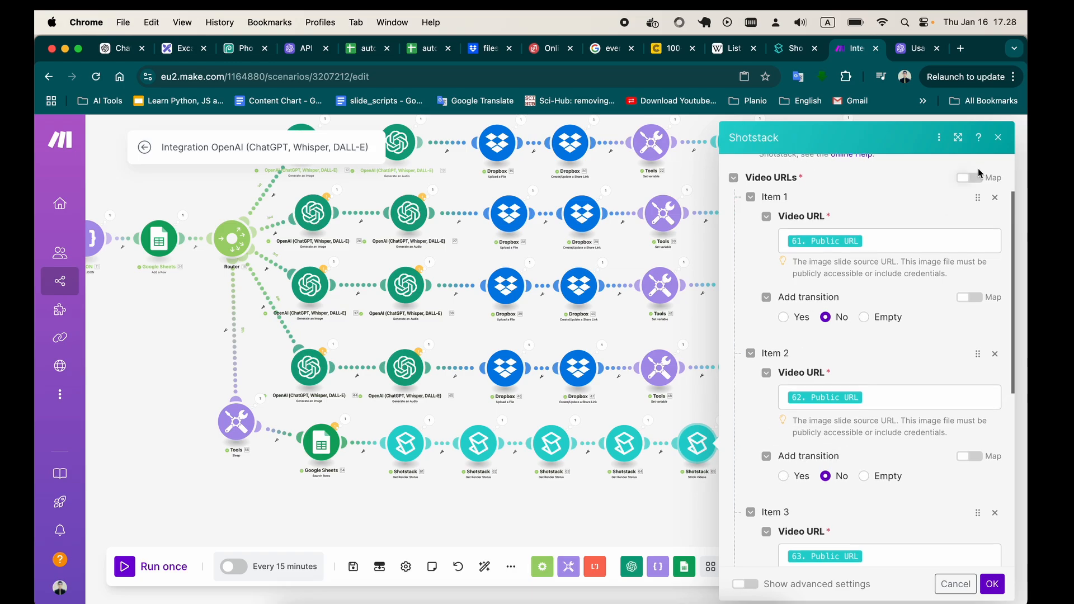
click(998, 138)
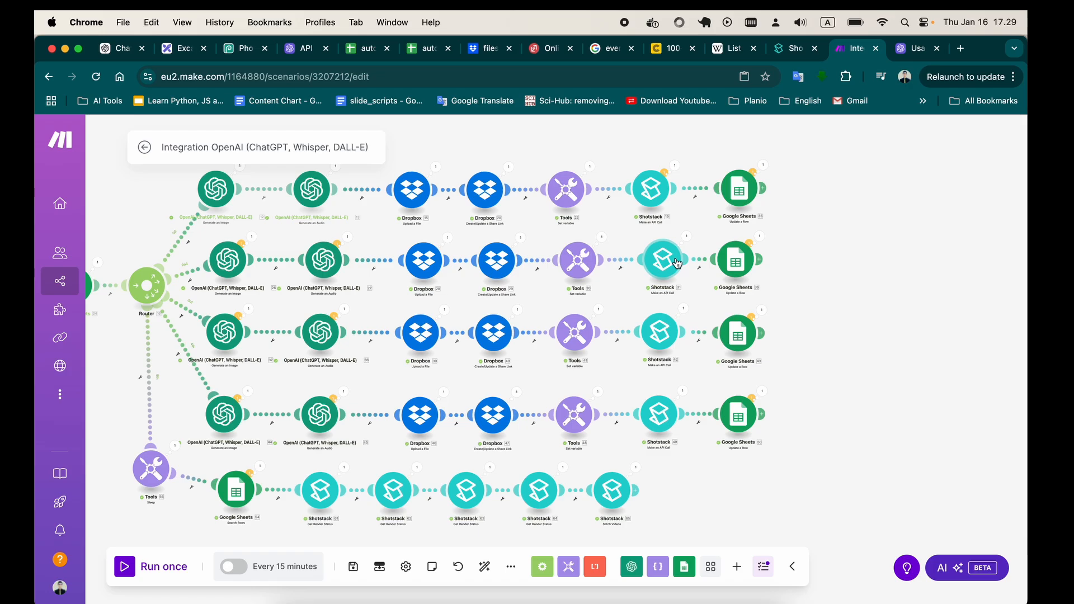
Check the spreadsheet, row number and column B mapping of the first branch's Google Sheets Update a Row module and close its settings.
click(744, 197)
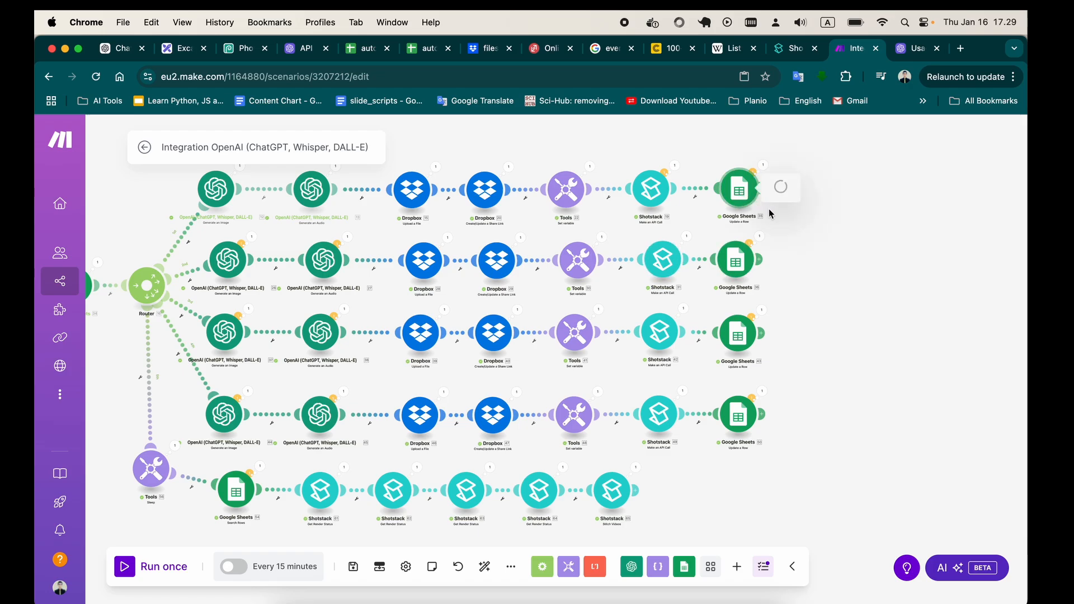
scroll(838, 391, down, 3)
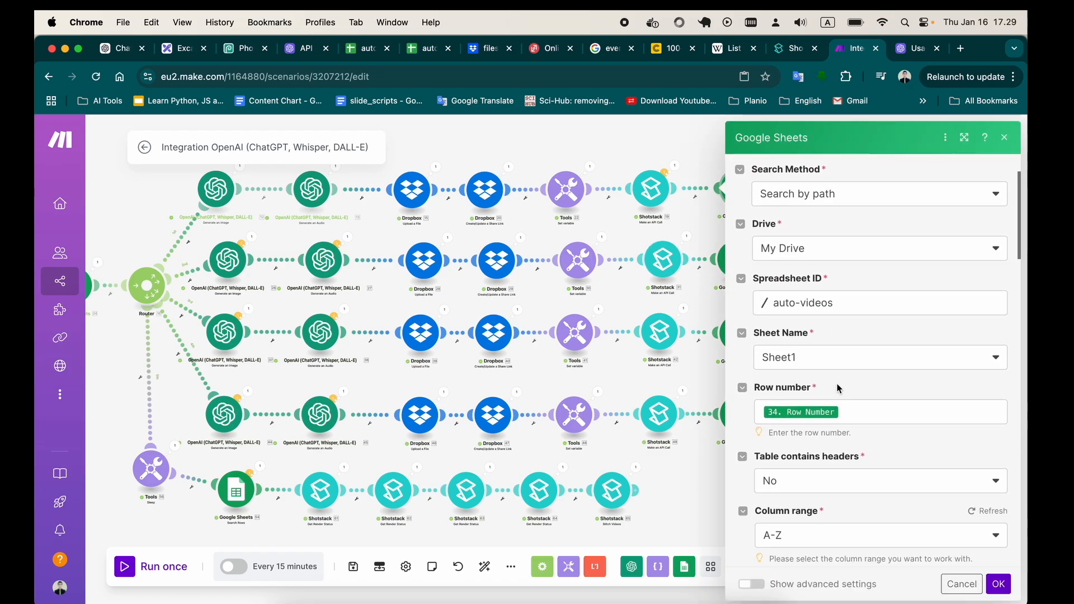
scroll(838, 386, down, 10)
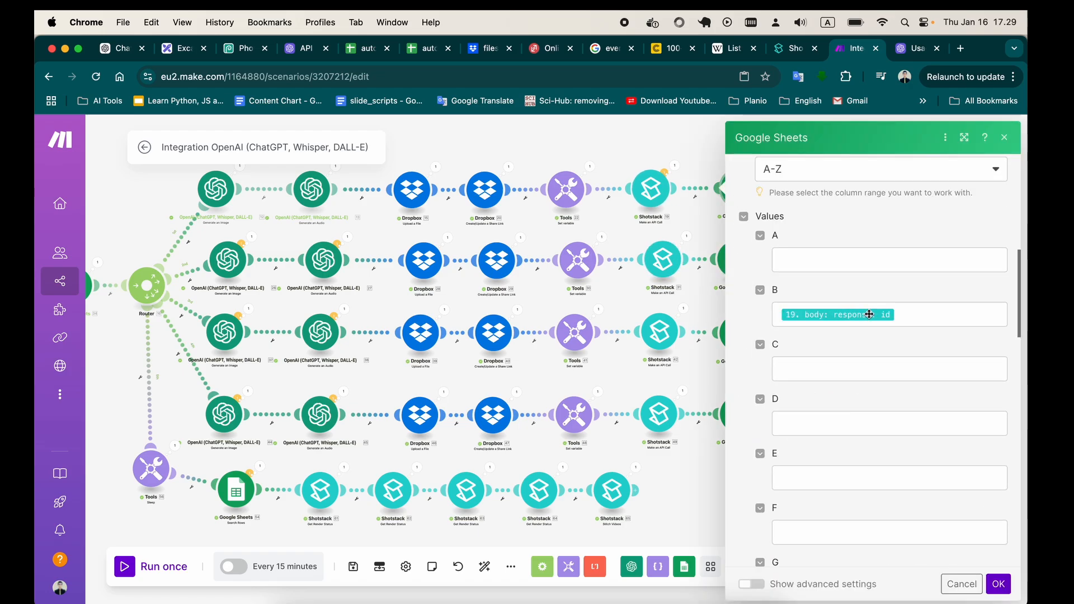
click(1004, 137)
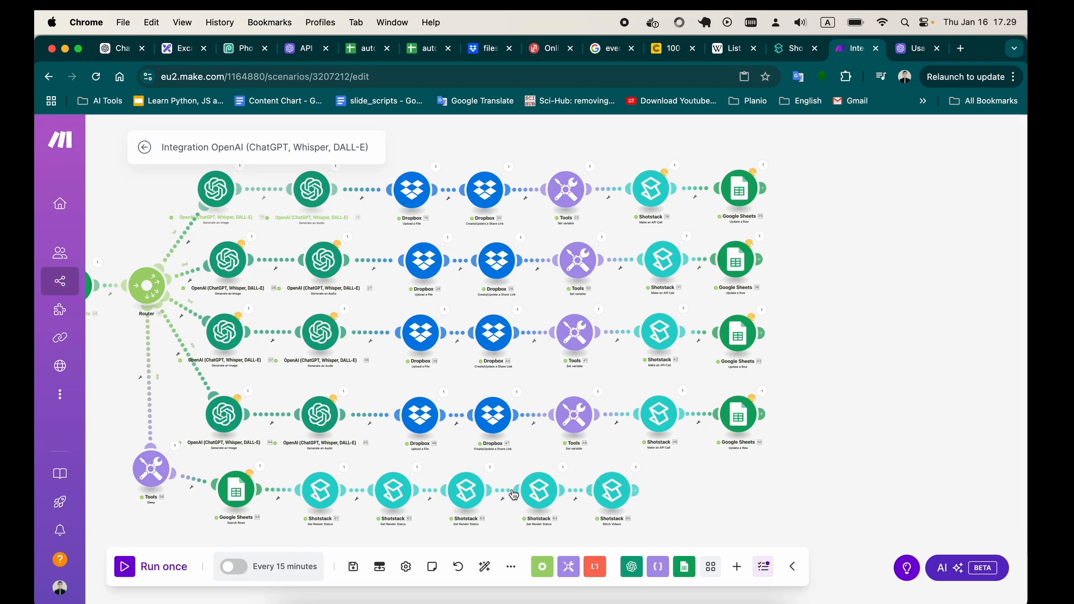
Inspect the Render ID mapping of the first Shotstack Get Render Status module in the last branch and close its settings.
click(320, 490)
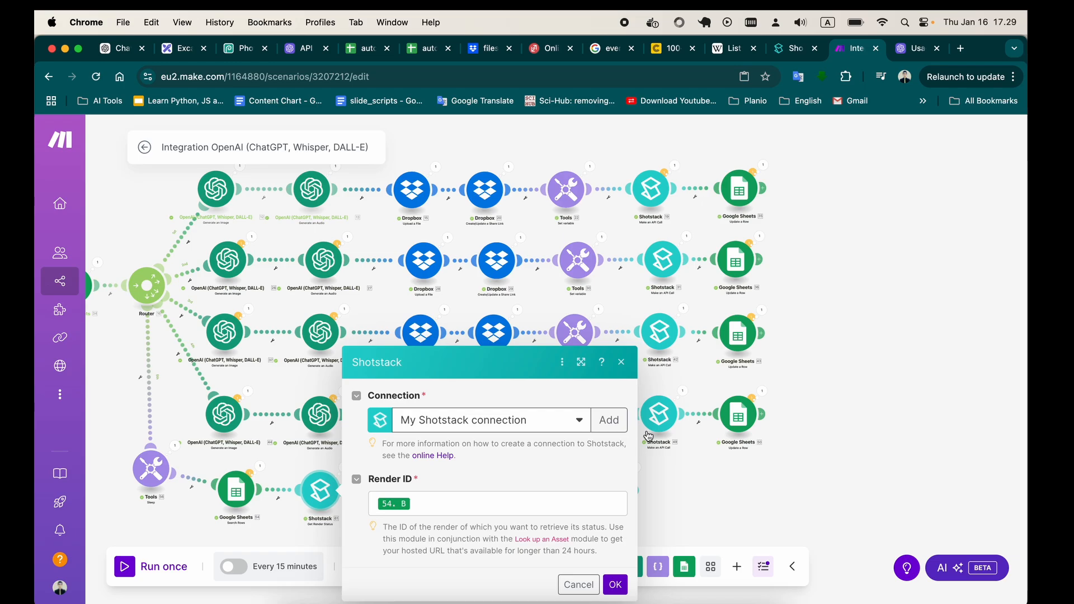
click(620, 362)
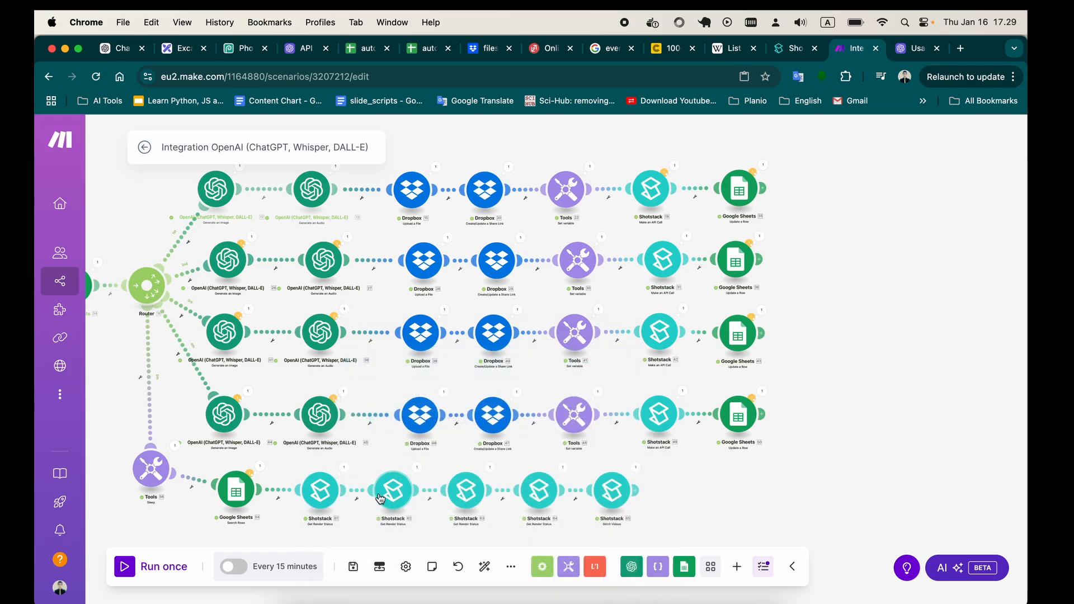
click(334, 496)
click(620, 362)
Recheck the video URL items of the Shotstack Stitch Videos module, close its settings and look over the whole scenario.
click(613, 490)
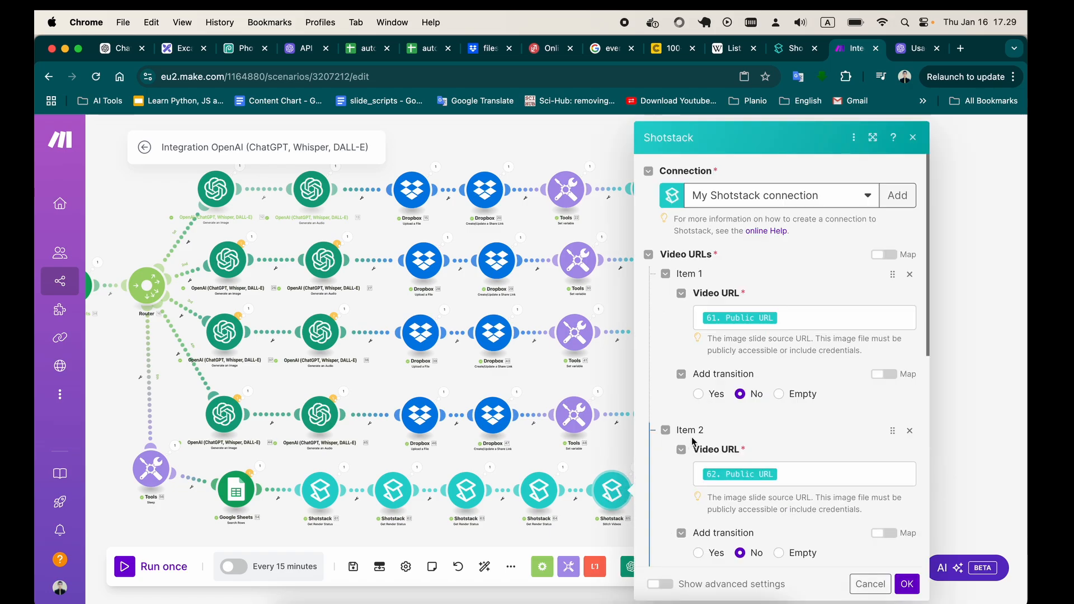
click(913, 137)
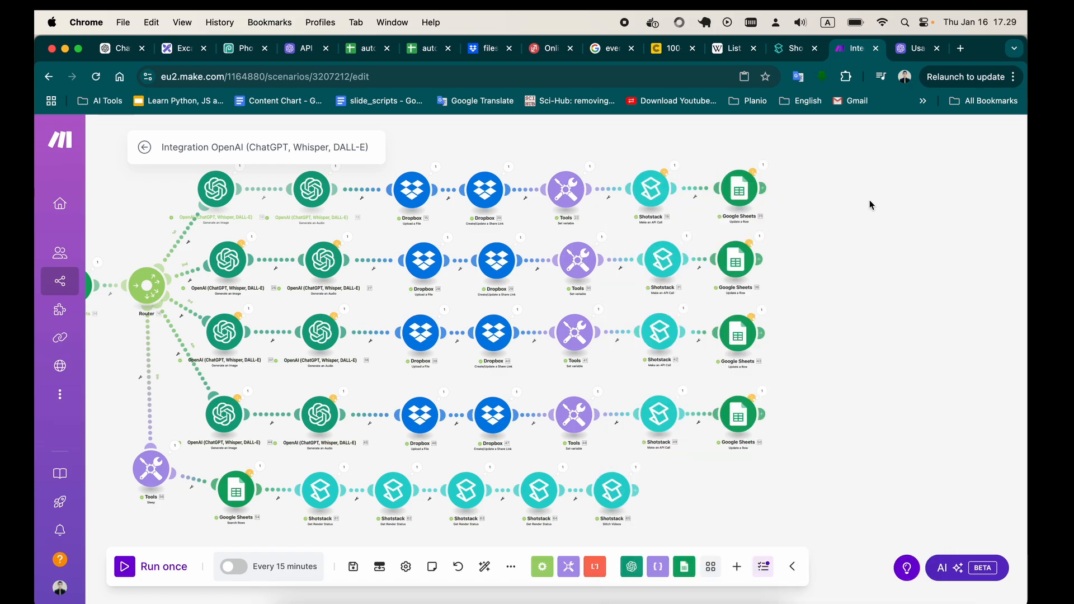
scroll(869, 199, down, 5)
scroll(865, 288, up, 3)
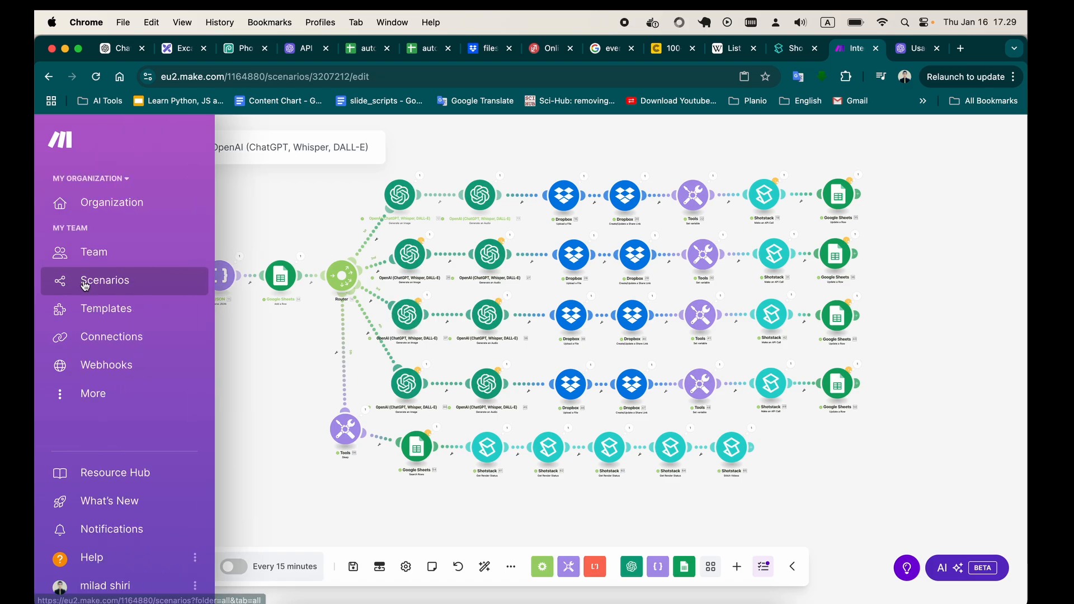
Create a new scenario and import the blueprint.json file from the Downloads folder into it.
click(142, 280)
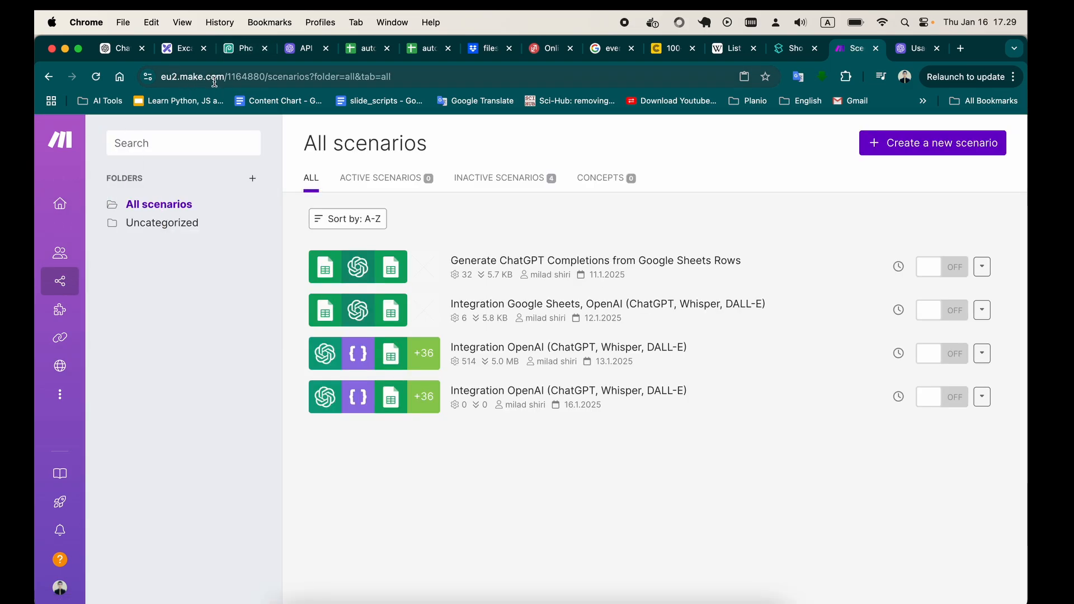
click(876, 148)
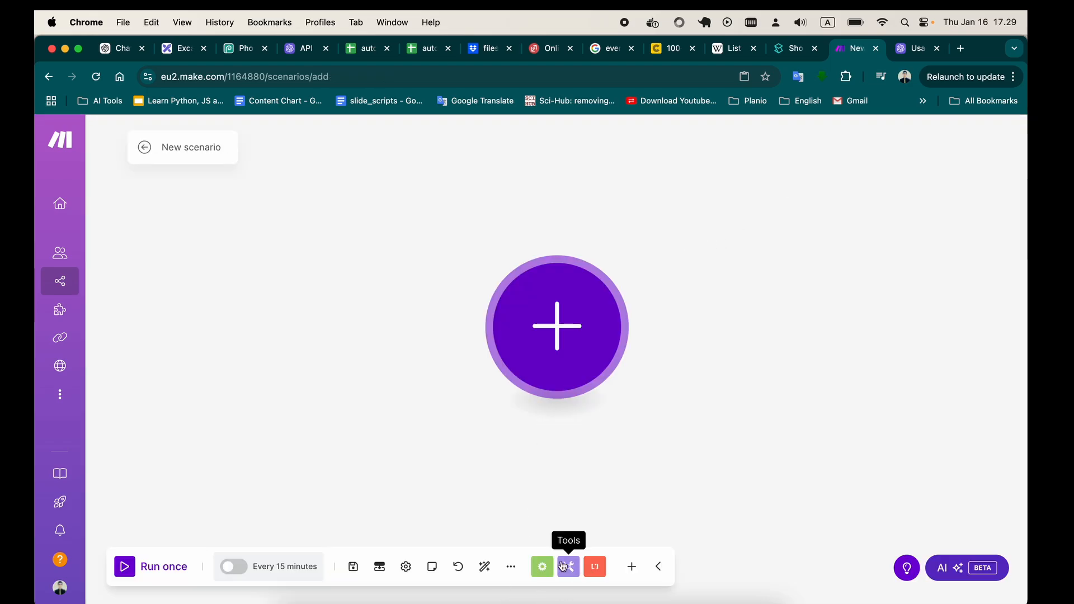
click(511, 566)
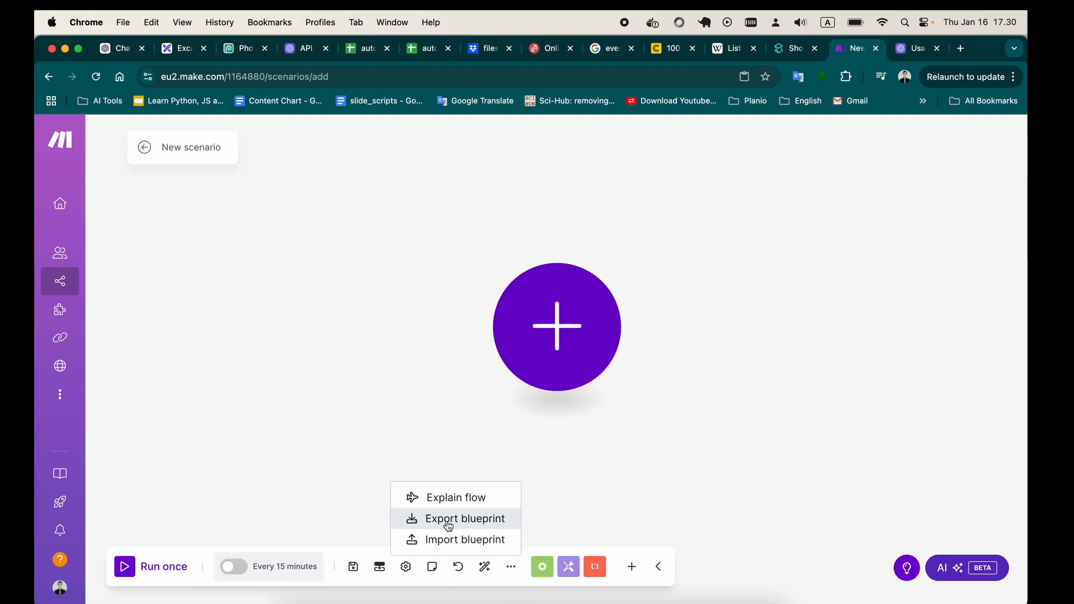
click(448, 540)
click(437, 370)
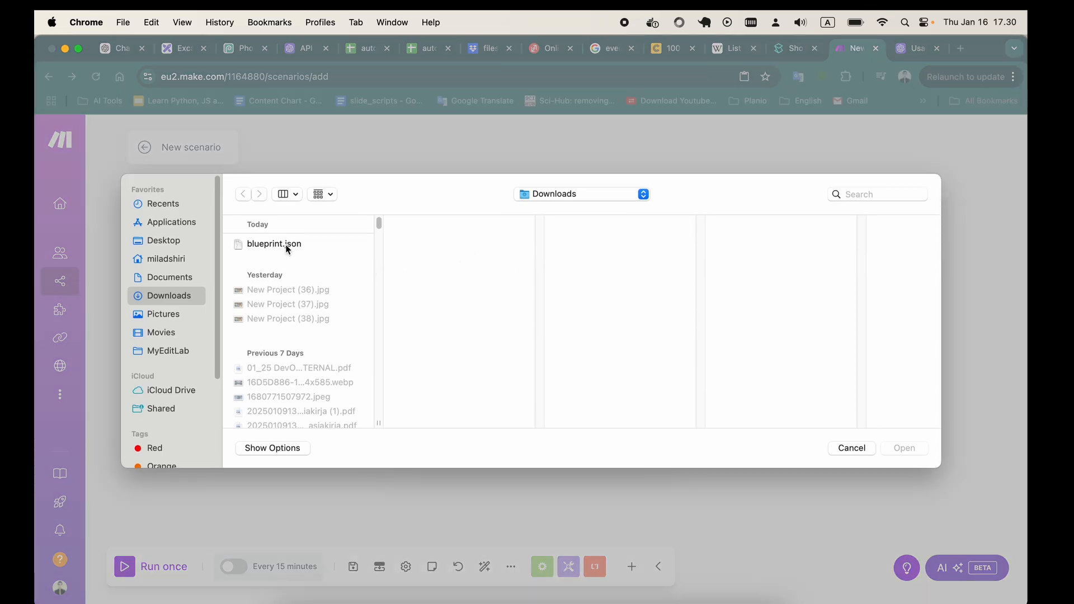
click(274, 270)
click(904, 439)
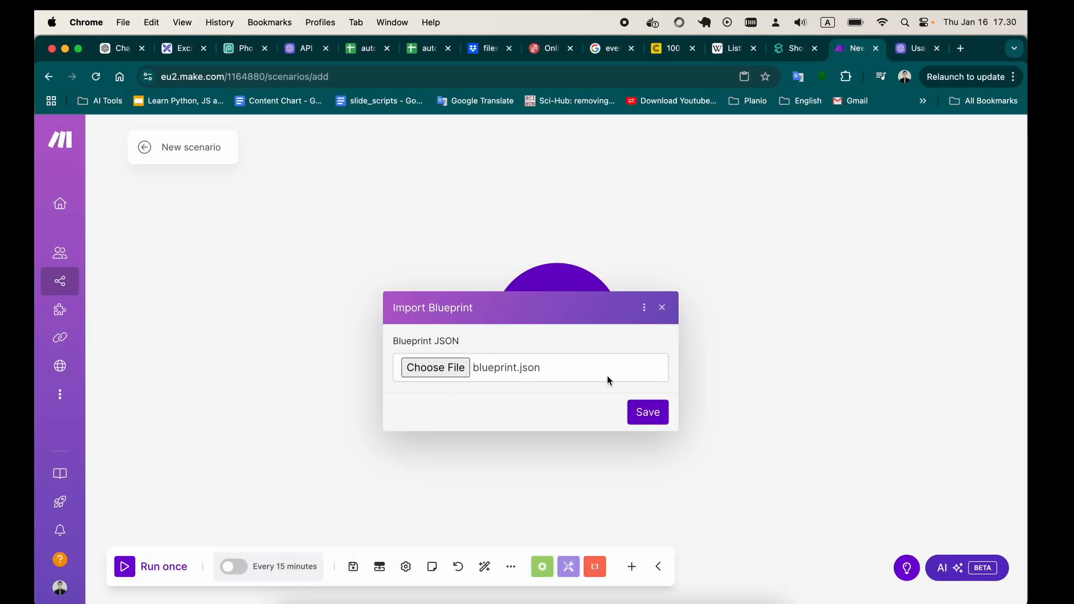
click(648, 415)
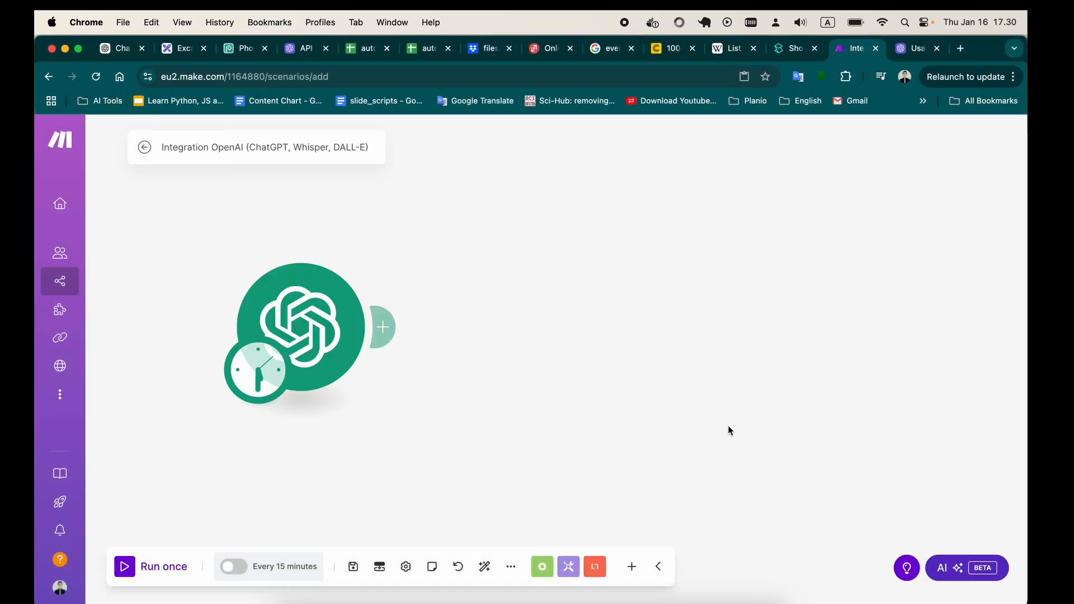
Check the connection of the first branch's OpenAI Generate an Image module in the imported scenario and close its settings.
scroll(704, 432, down, 5)
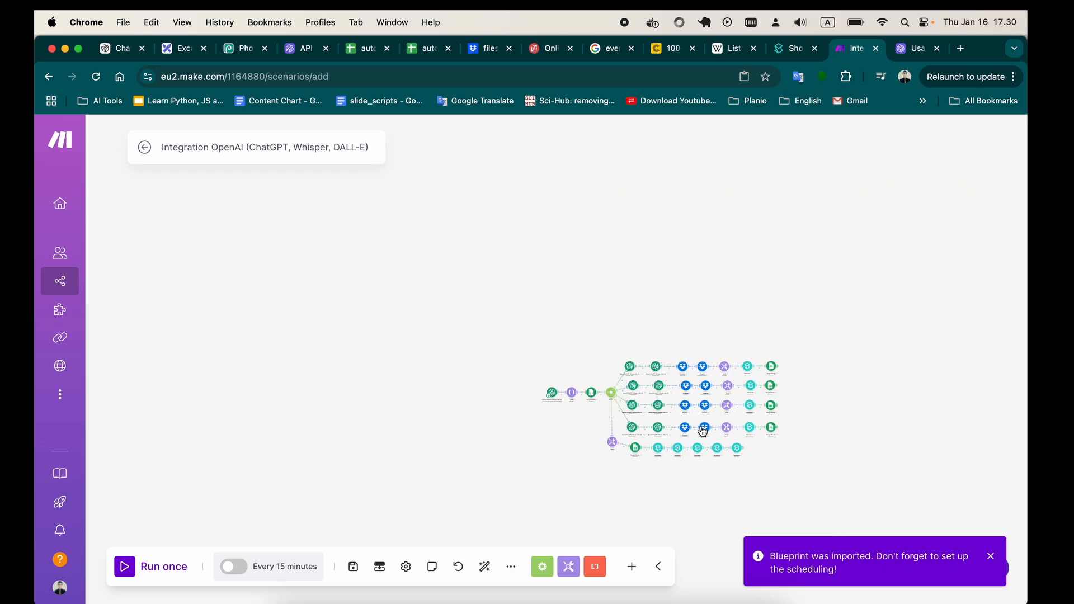
scroll(704, 431, up, 5)
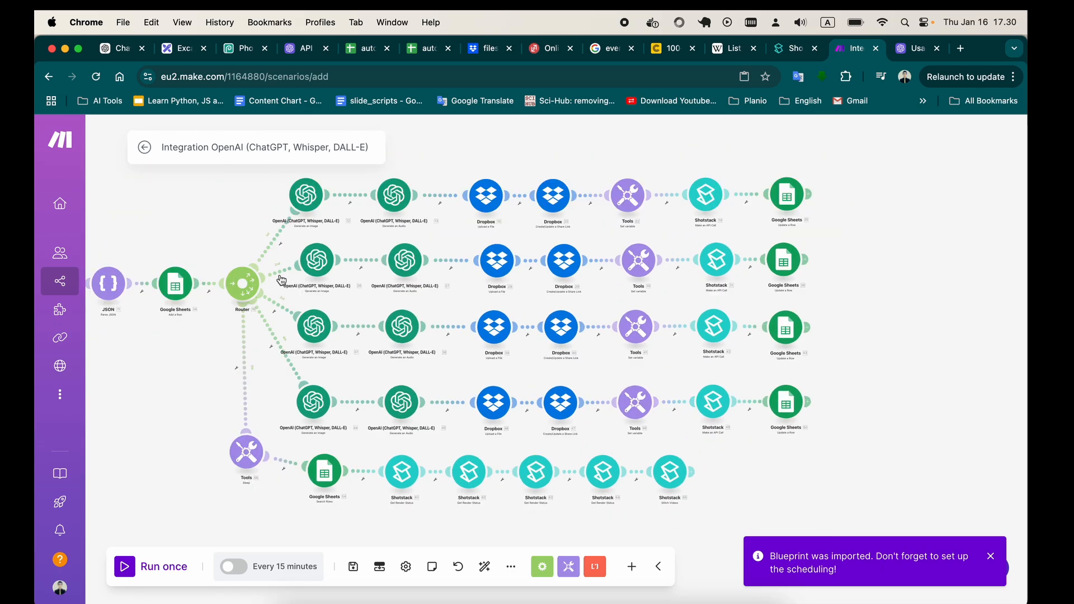
drag(226, 223, 260, 225)
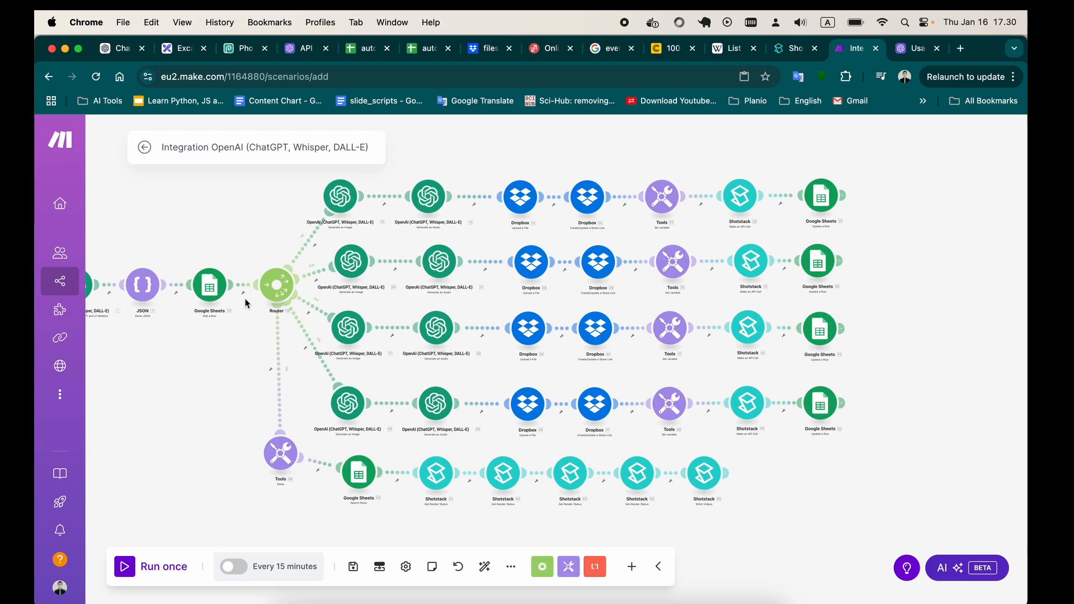
drag(247, 301, 267, 310)
click(365, 213)
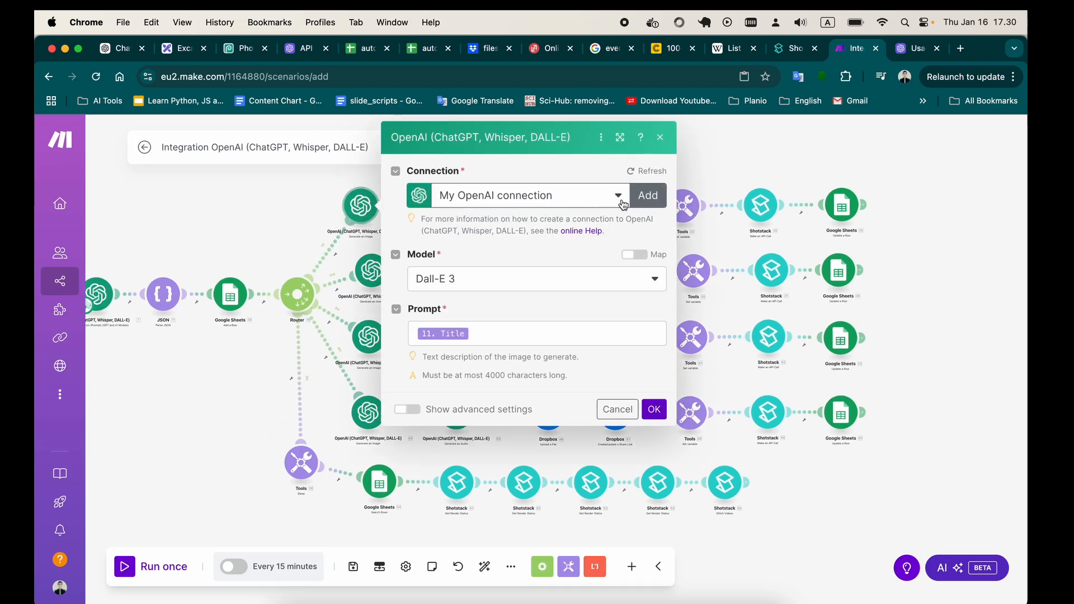
click(660, 138)
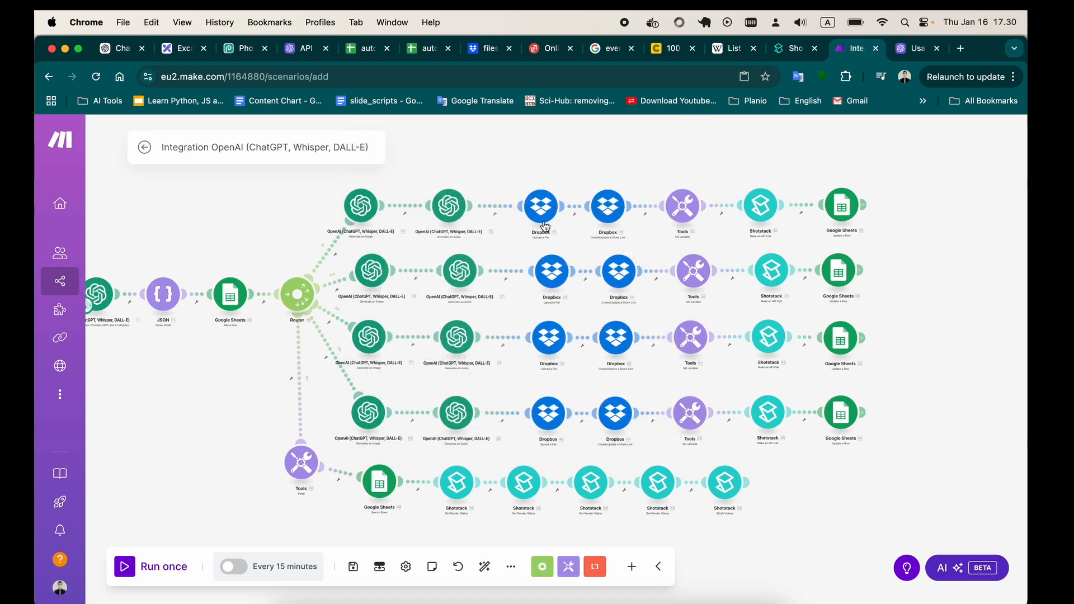
Check the connection settings of the first branch's Dropbox Upload a File, Shotstack and Google Sheets Update a Row modules, closing each without changes.
click(541, 209)
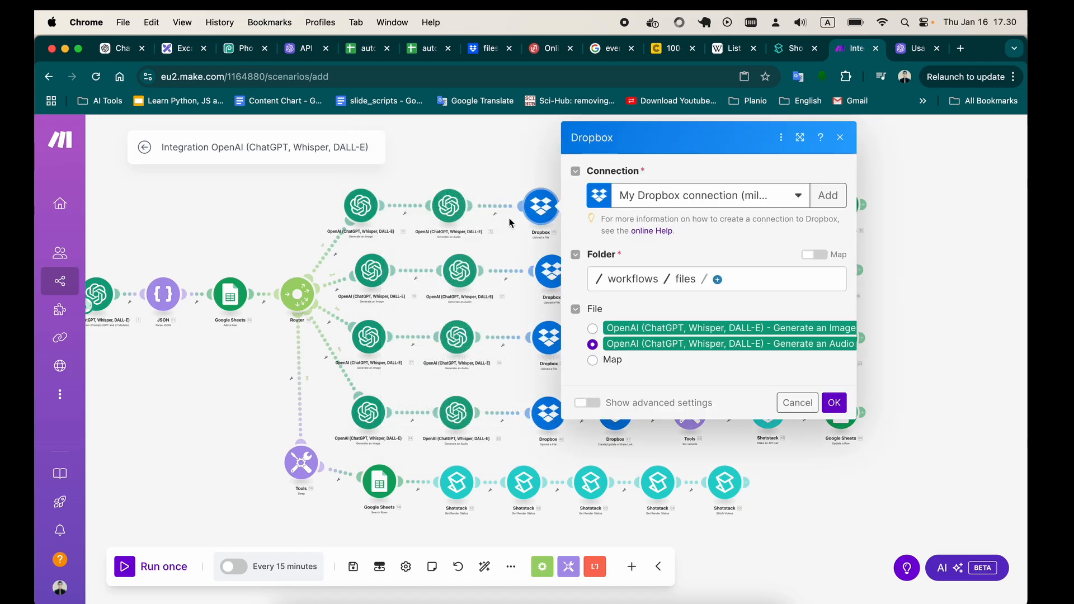
click(840, 137)
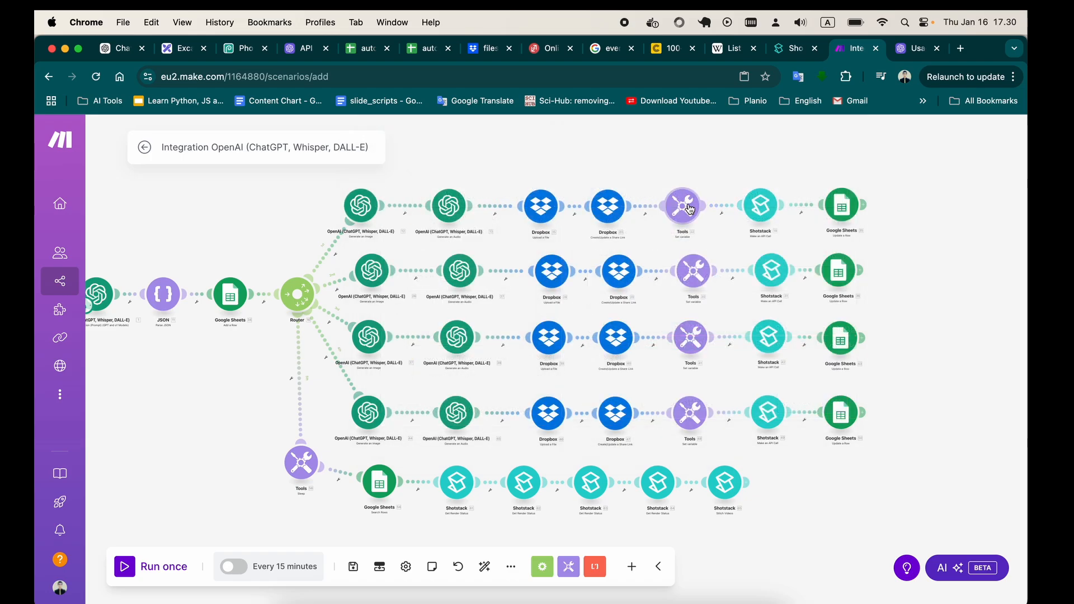
click(761, 206)
click(728, 138)
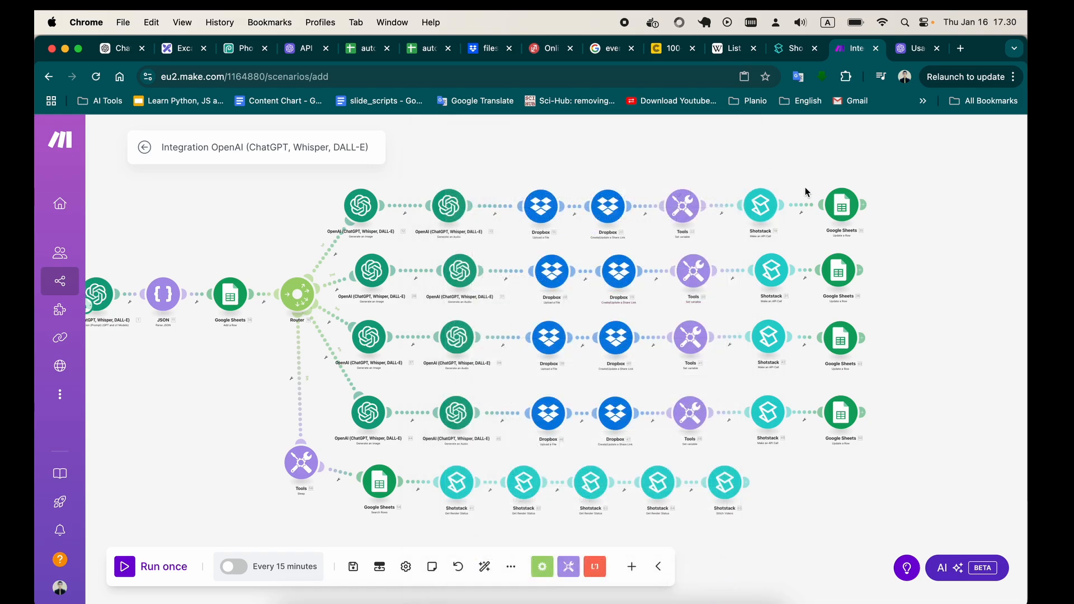
click(842, 206)
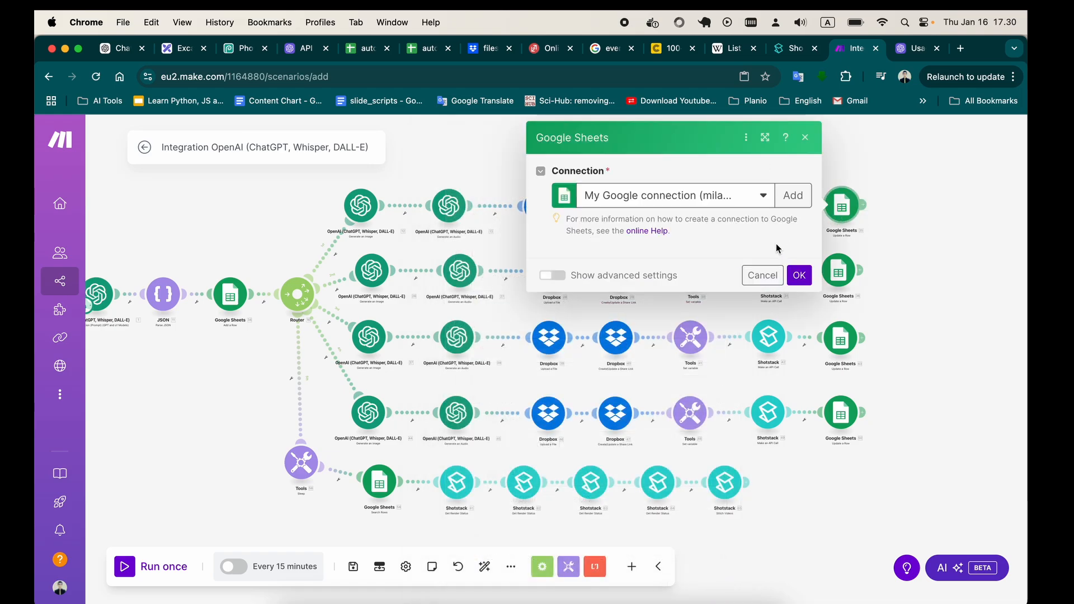
click(805, 138)
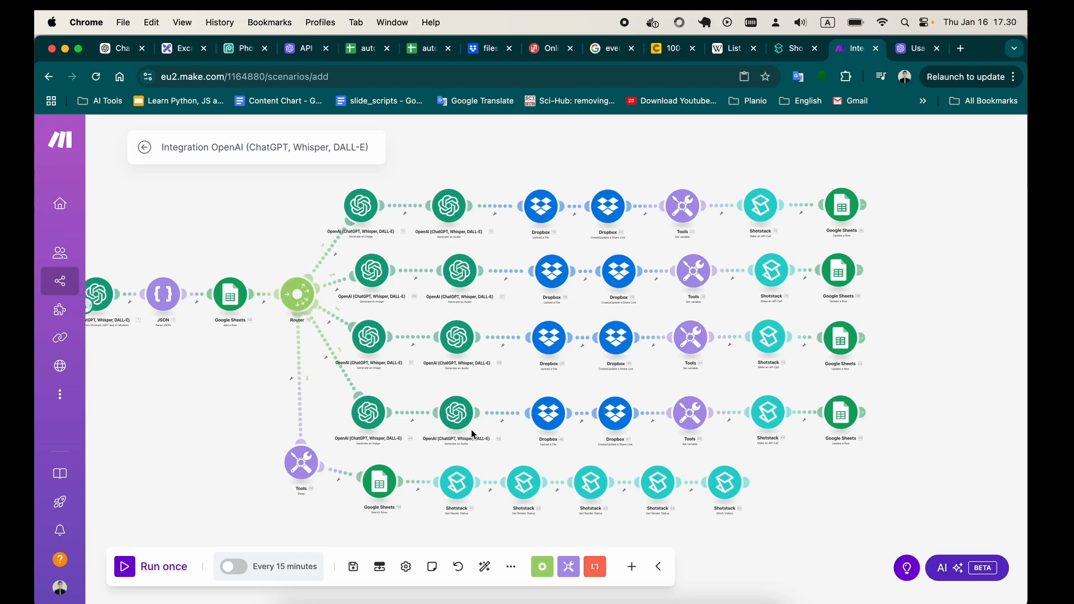
drag(183, 401, 191, 373)
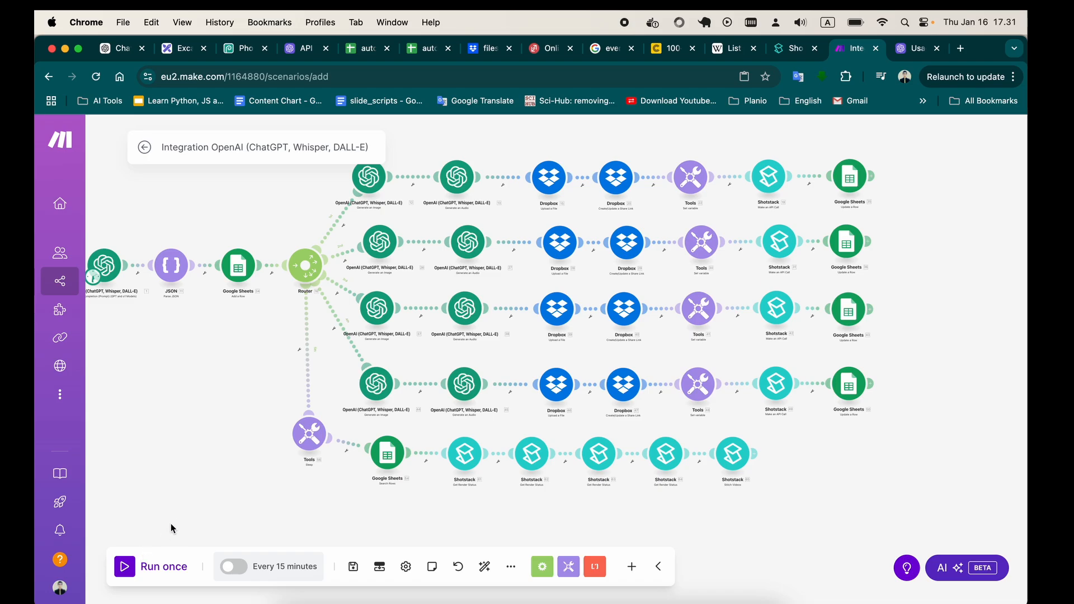
drag(199, 464, 233, 459)
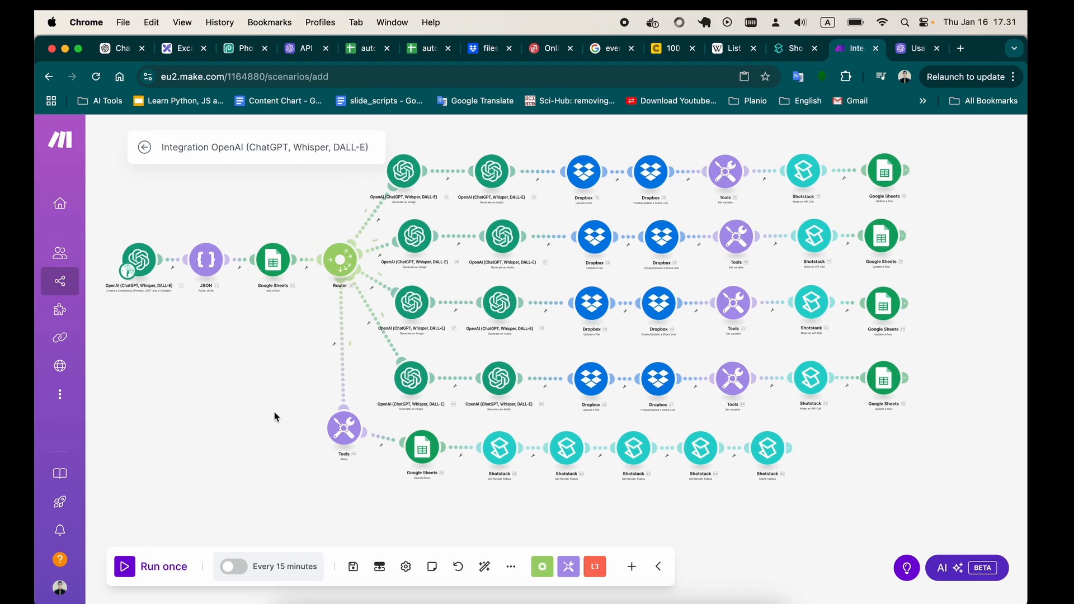